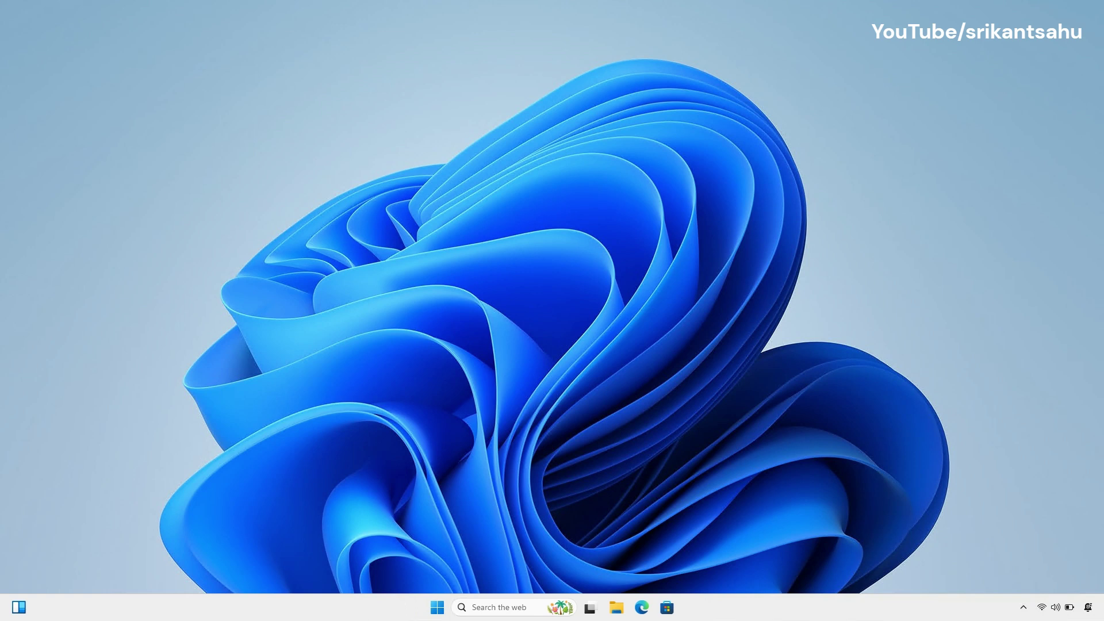
# Test the webcam in Camera, then enable device and app camera access and expand Recent activity.
pyautogui.click(489, 607)
pyautogui.write('camera')
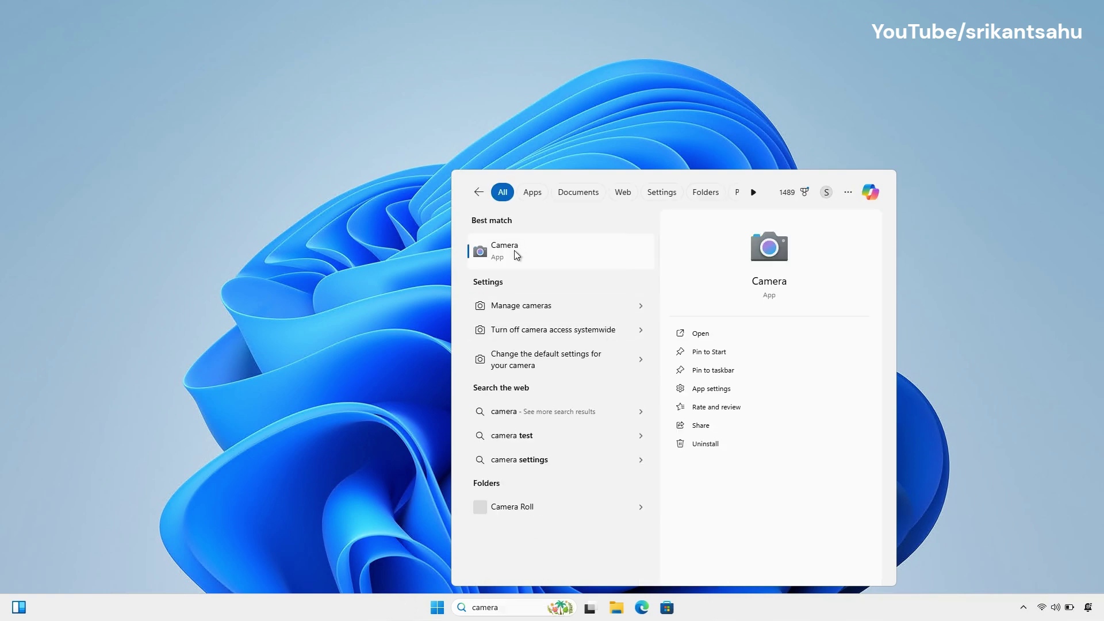
pyautogui.click(514, 250)
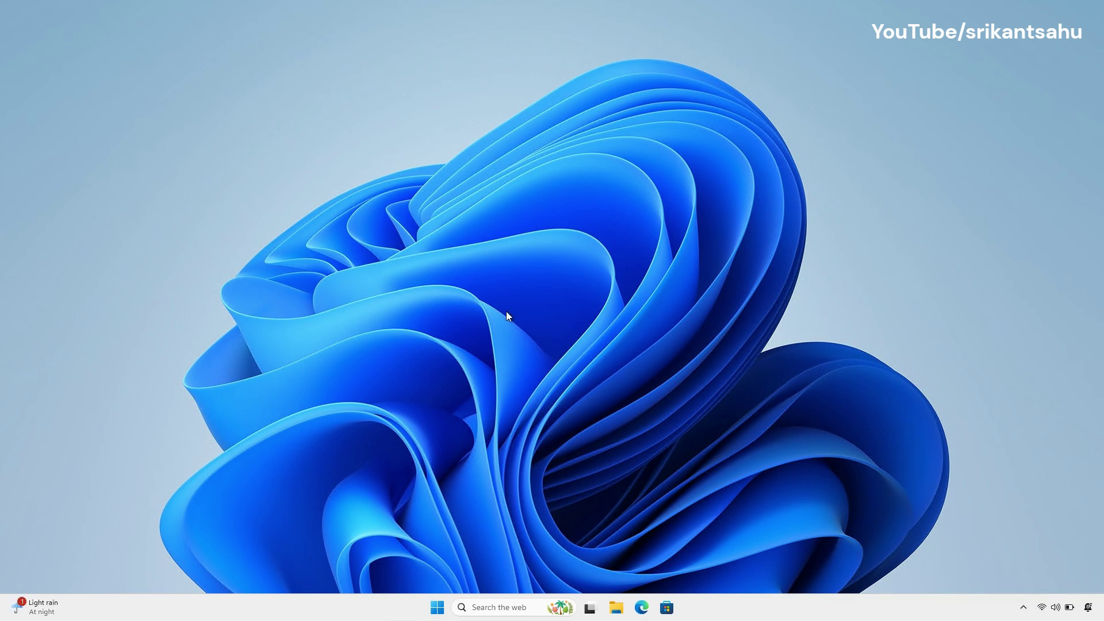
pyautogui.click(437, 607)
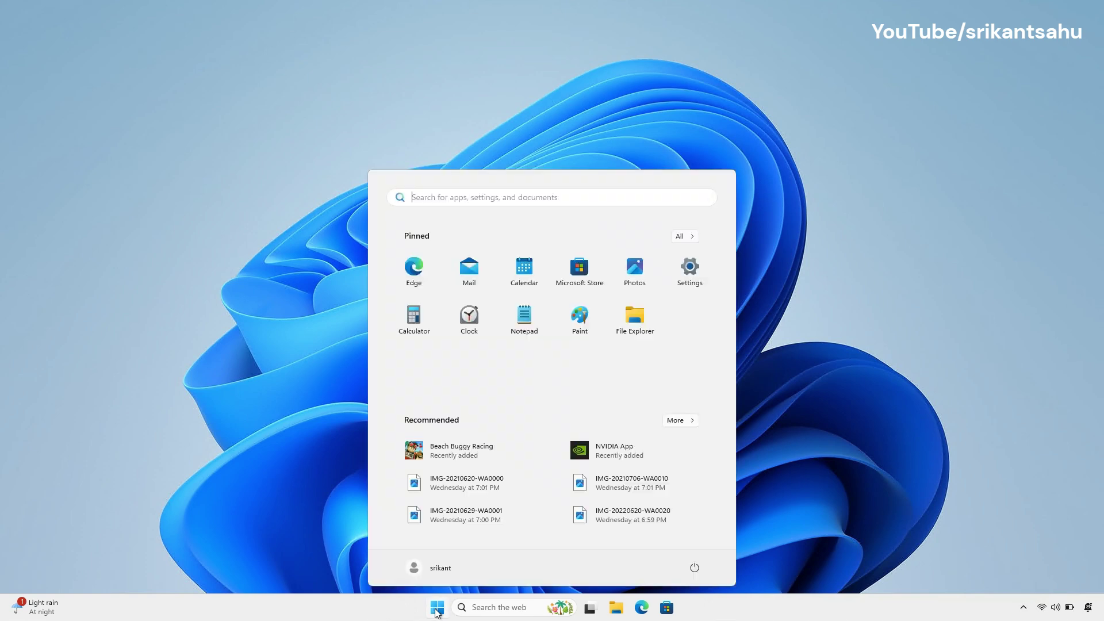
pyautogui.click(695, 279)
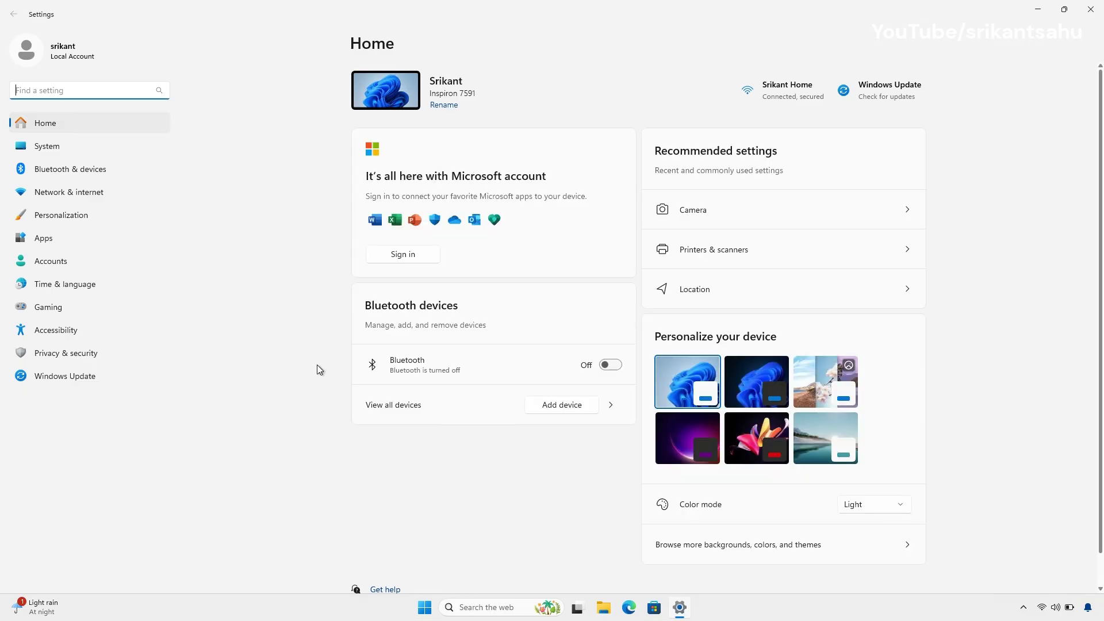
pyautogui.click(66, 353)
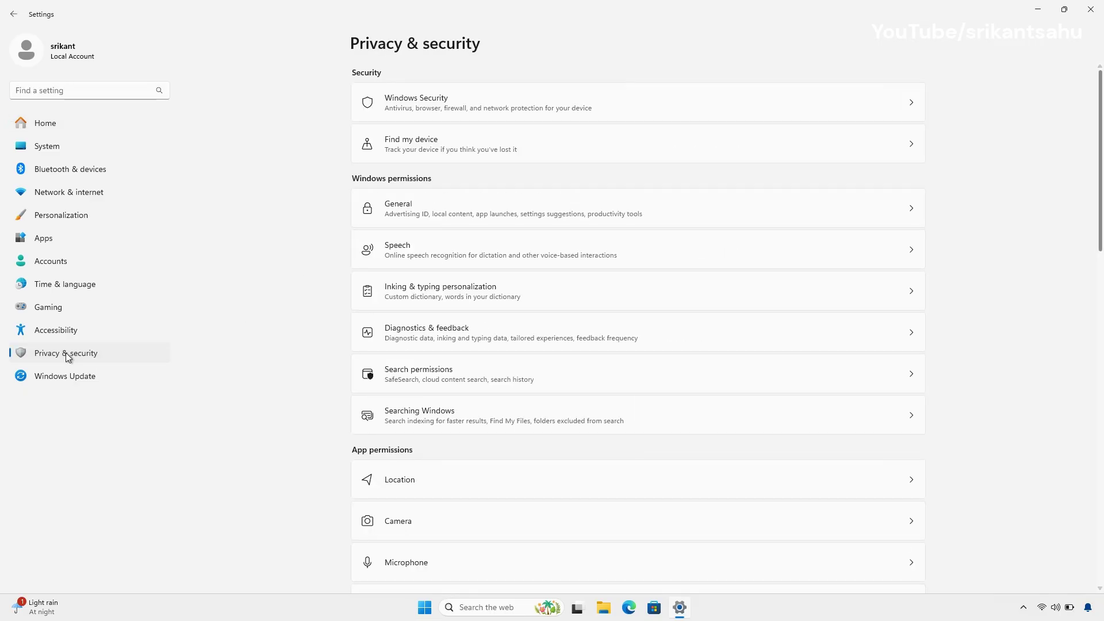
pyautogui.click(452, 523)
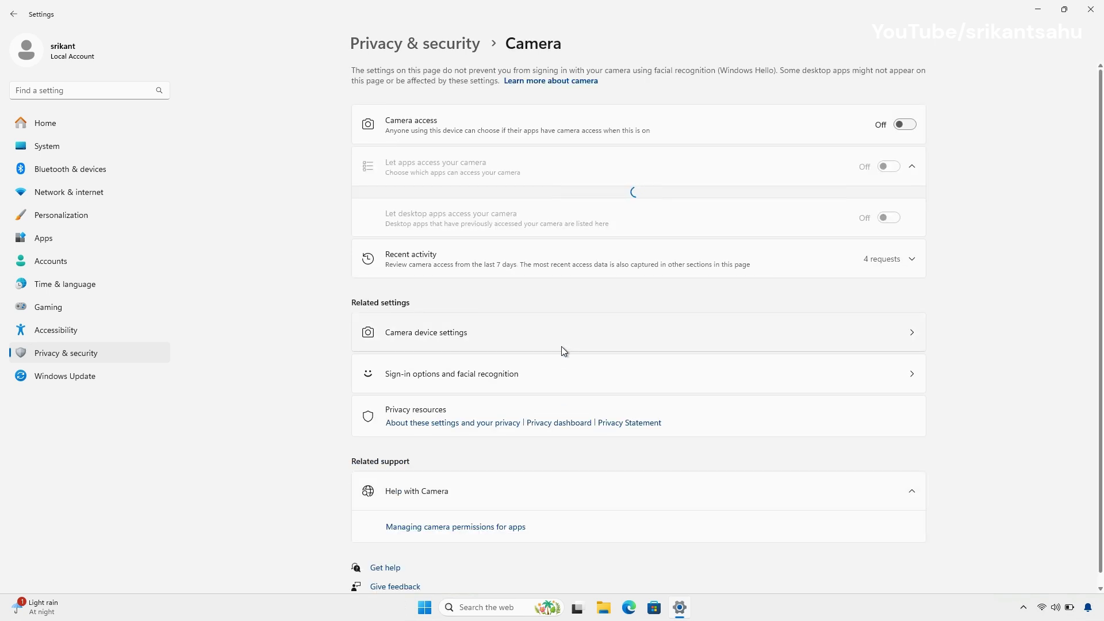
pyautogui.click(904, 126)
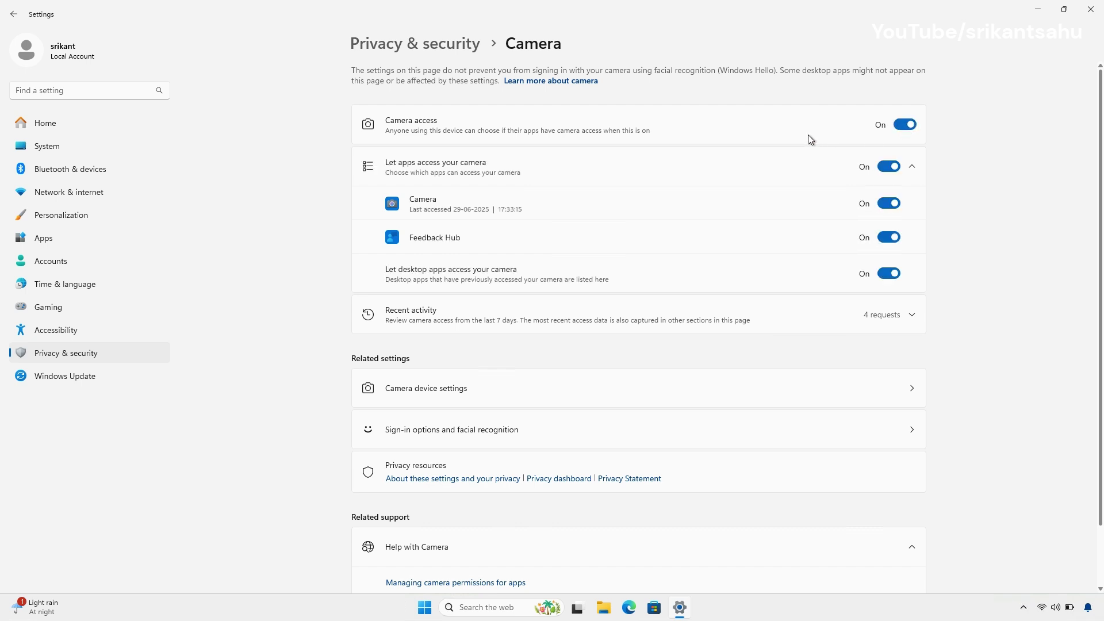
pyautogui.click(885, 167)
pyautogui.click(891, 169)
pyautogui.click(910, 315)
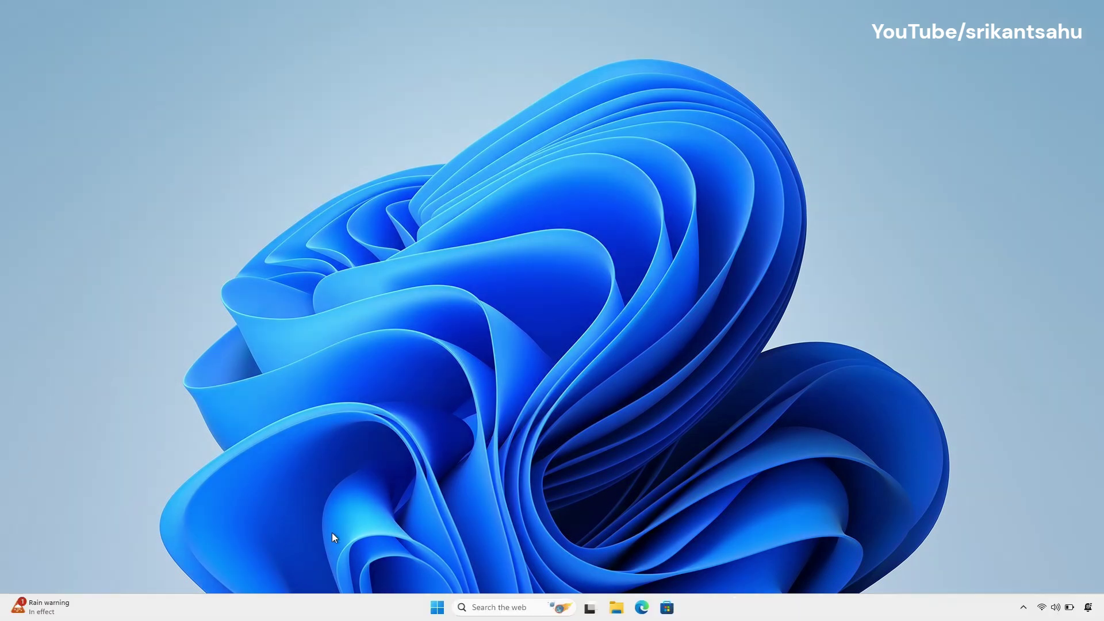
# Have Windows search automatically for a better Integrated Webcam driver under Cameras.
pyautogui.press('super+x')
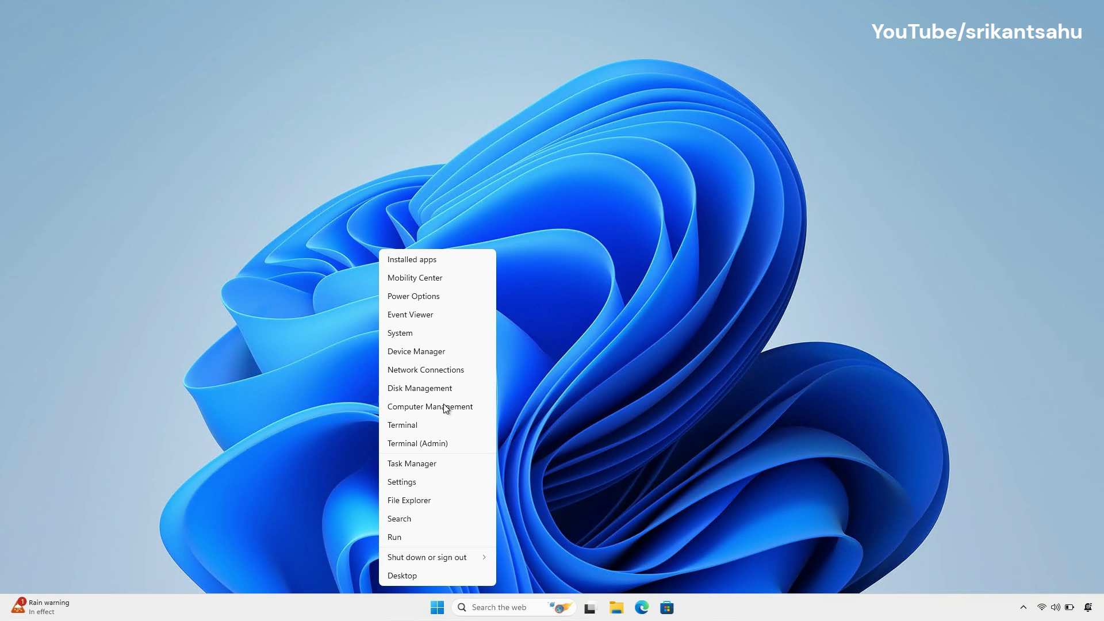
pyautogui.click(405, 351)
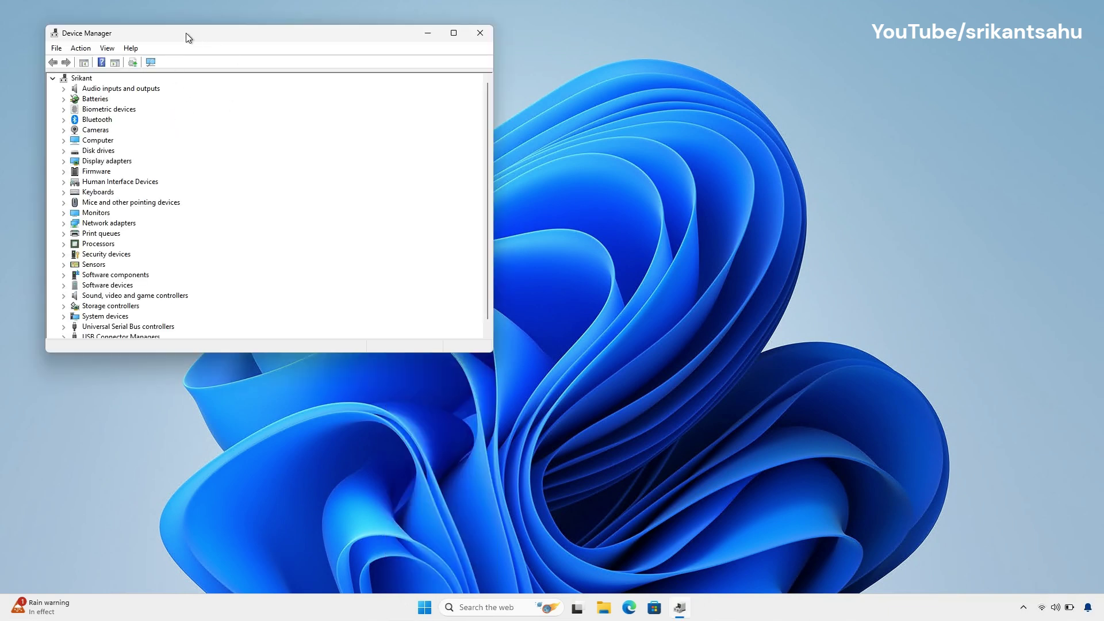
pyautogui.moveTo(186, 33); pyautogui.dragTo(373, 87)
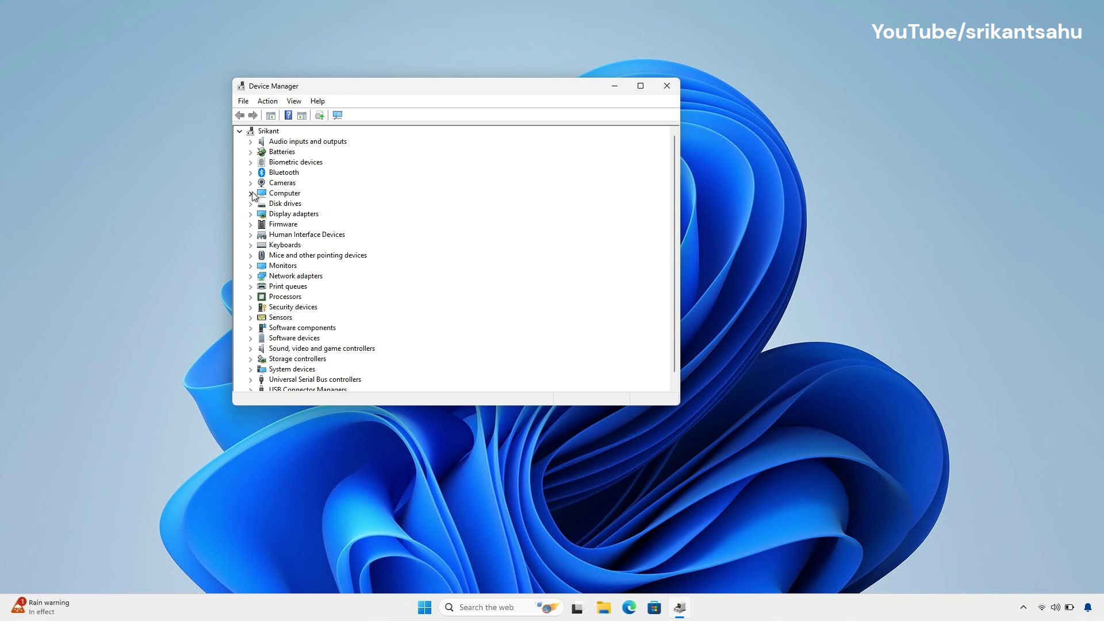
pyautogui.click(250, 183)
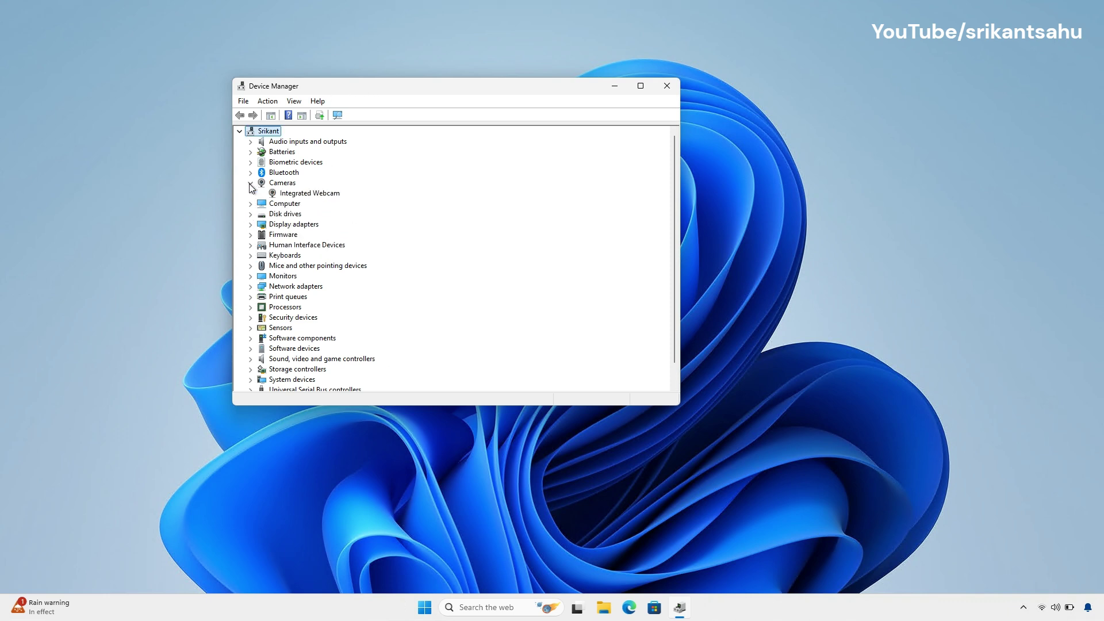
pyautogui.click(319, 194)
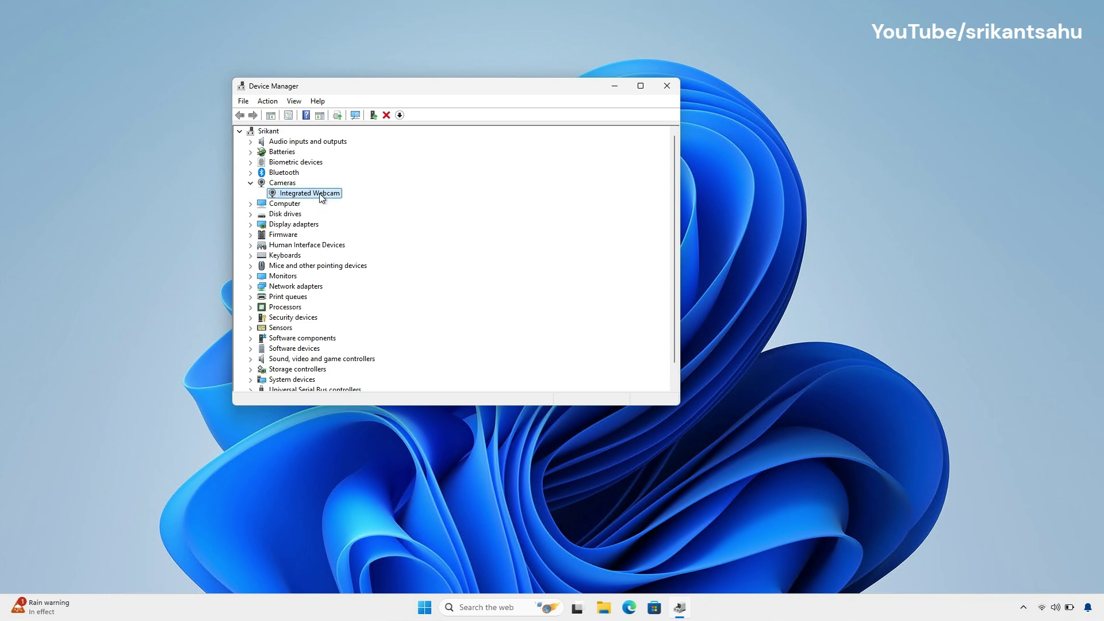
pyautogui.rightClick(319, 197)
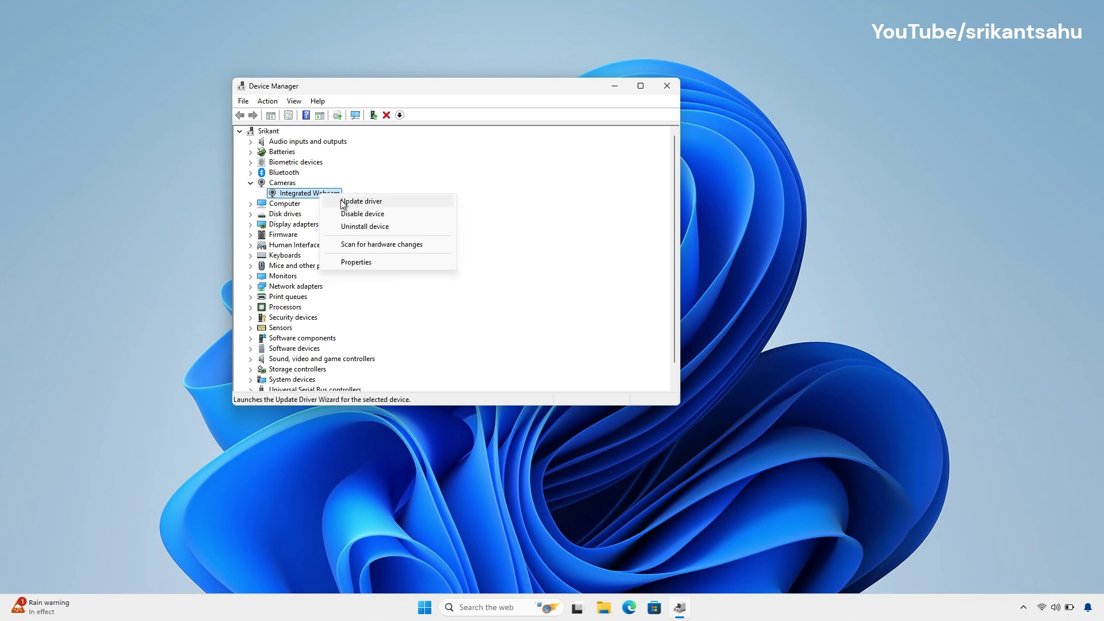
pyautogui.click(345, 203)
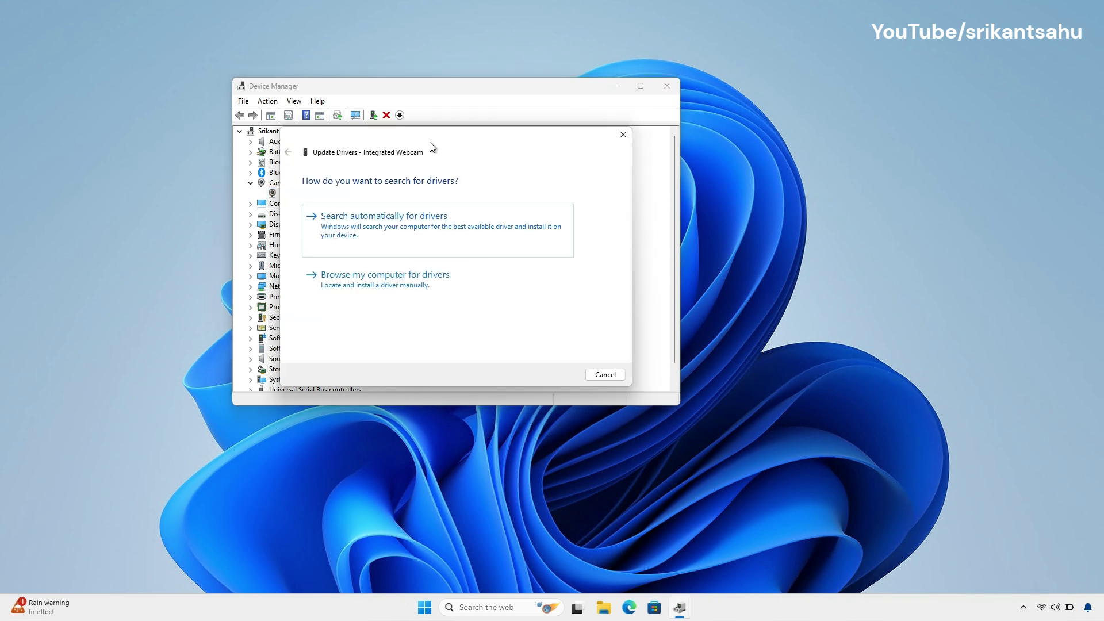
pyautogui.moveTo(431, 152); pyautogui.dragTo(527, 156)
pyautogui.click(476, 223)
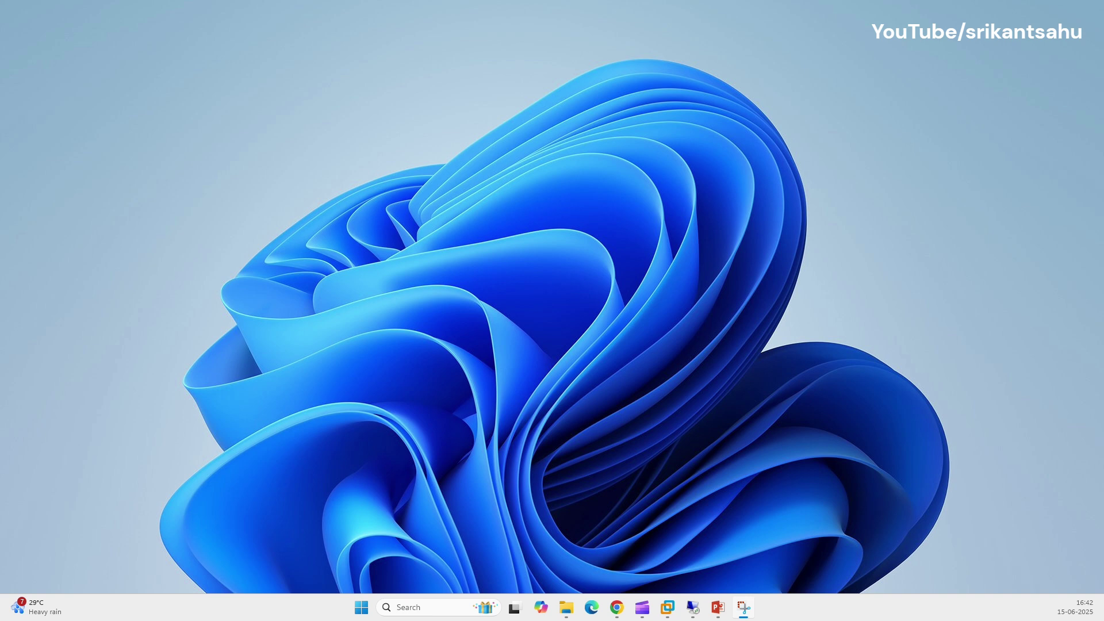
# Check for updates on Microsoft Store's Downloads page, starting three system component downloads.
pyautogui.click(469, 608)
pyautogui.write('microsoft store')
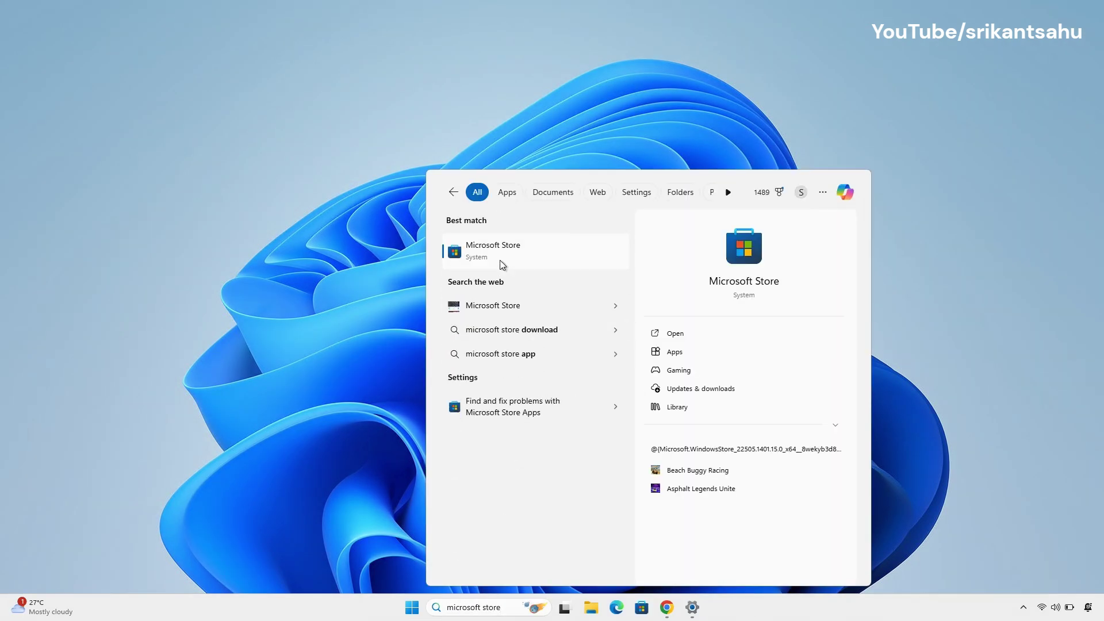
pyautogui.click(500, 260)
pyautogui.moveTo(254, 63); pyautogui.dragTo(502, 57)
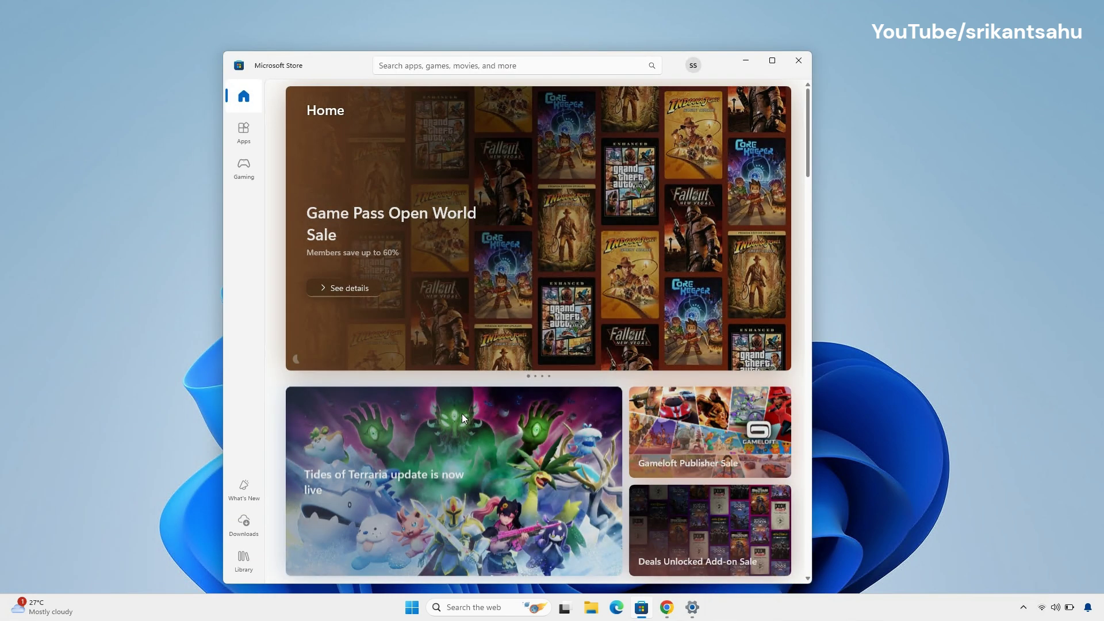
pyautogui.click(234, 524)
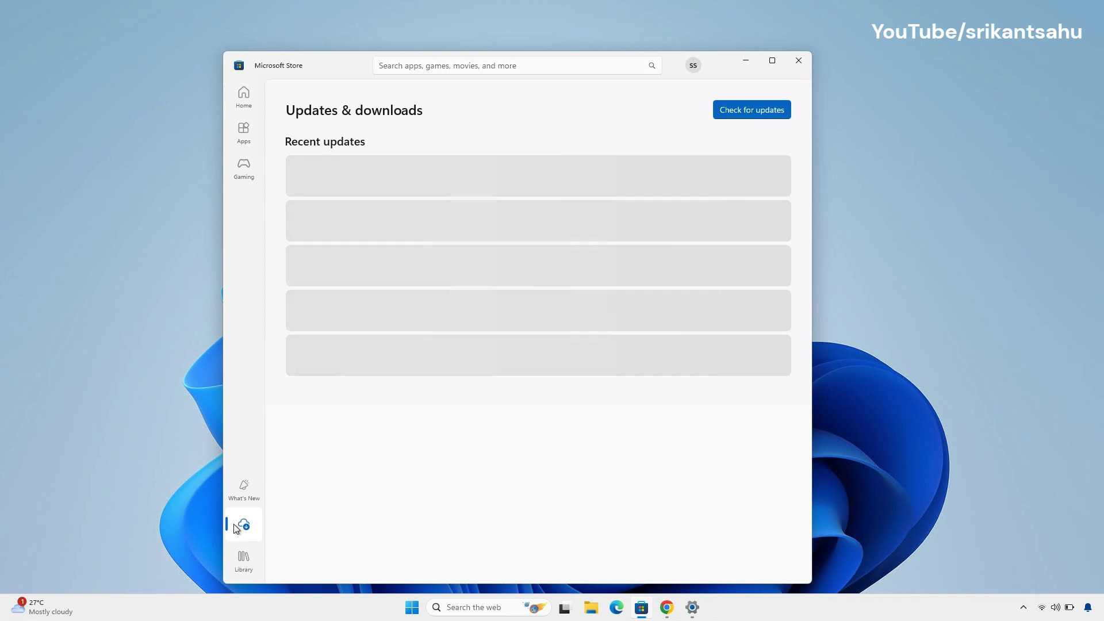
pyautogui.click(732, 116)
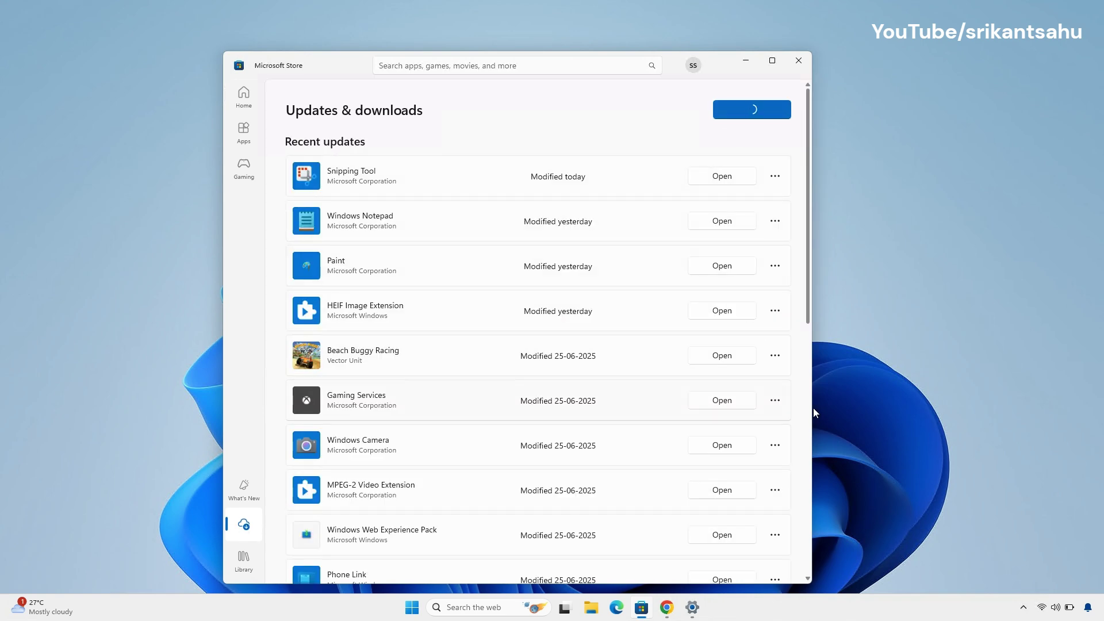
pyautogui.moveTo(814, 409); pyautogui.dragTo(941, 410)
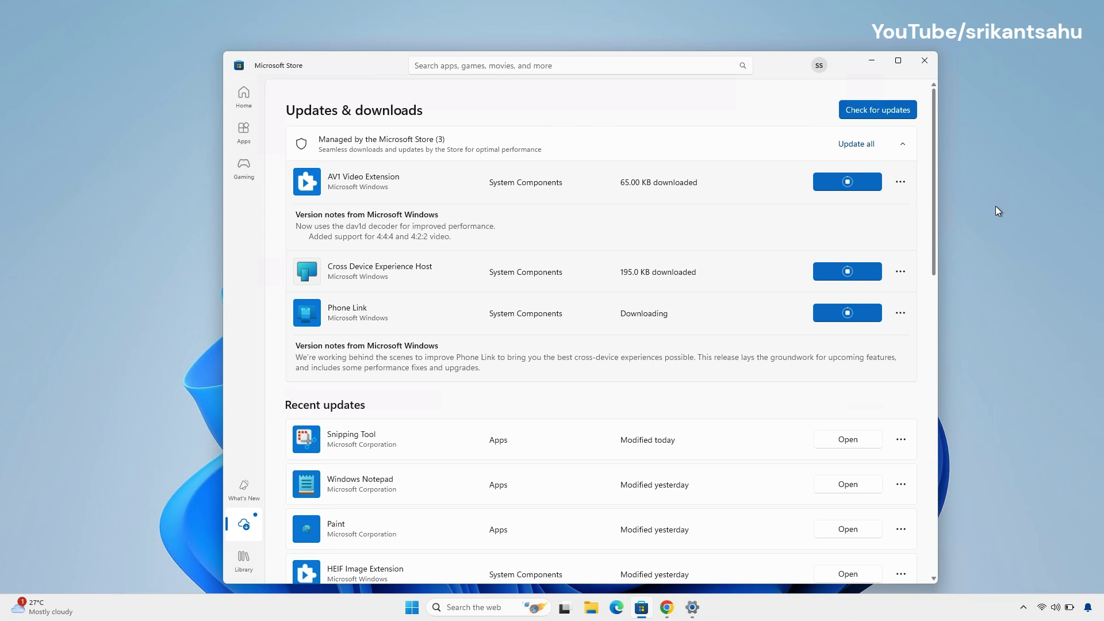
# Minimize Microsoft Store and download the 2025-06 cumulative update preview in Windows Update.
pyautogui.click(874, 59)
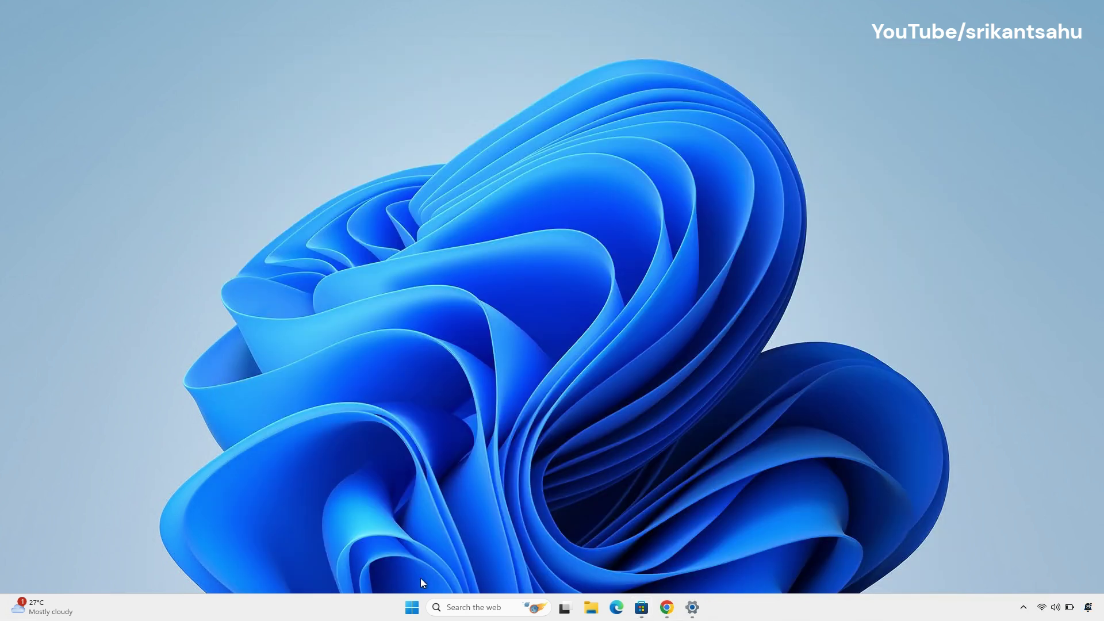
pyautogui.click(412, 607)
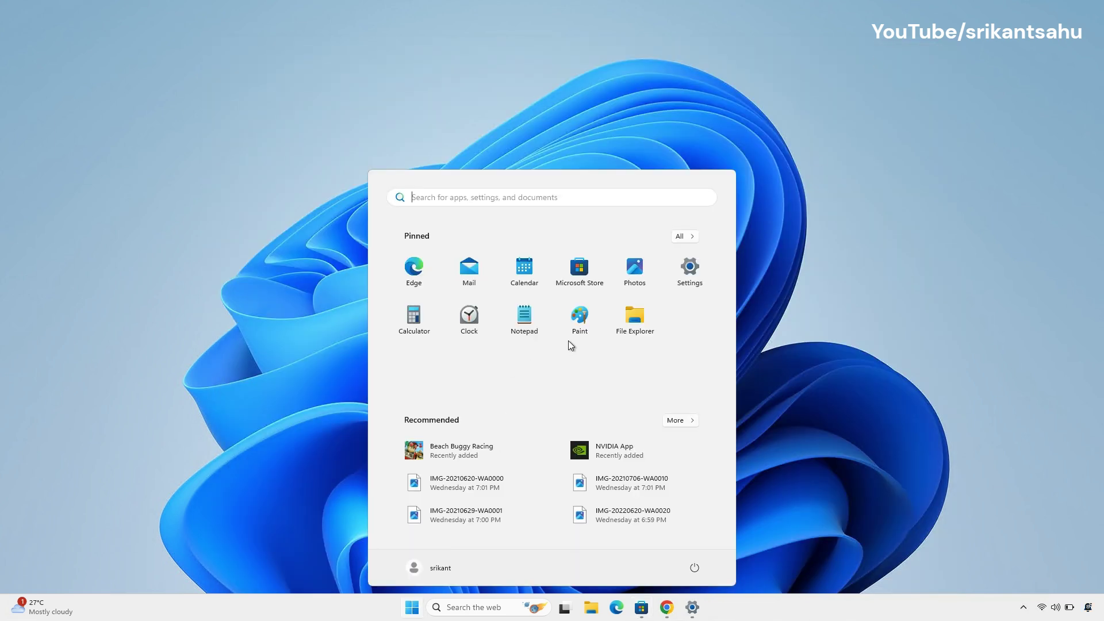
pyautogui.click(679, 284)
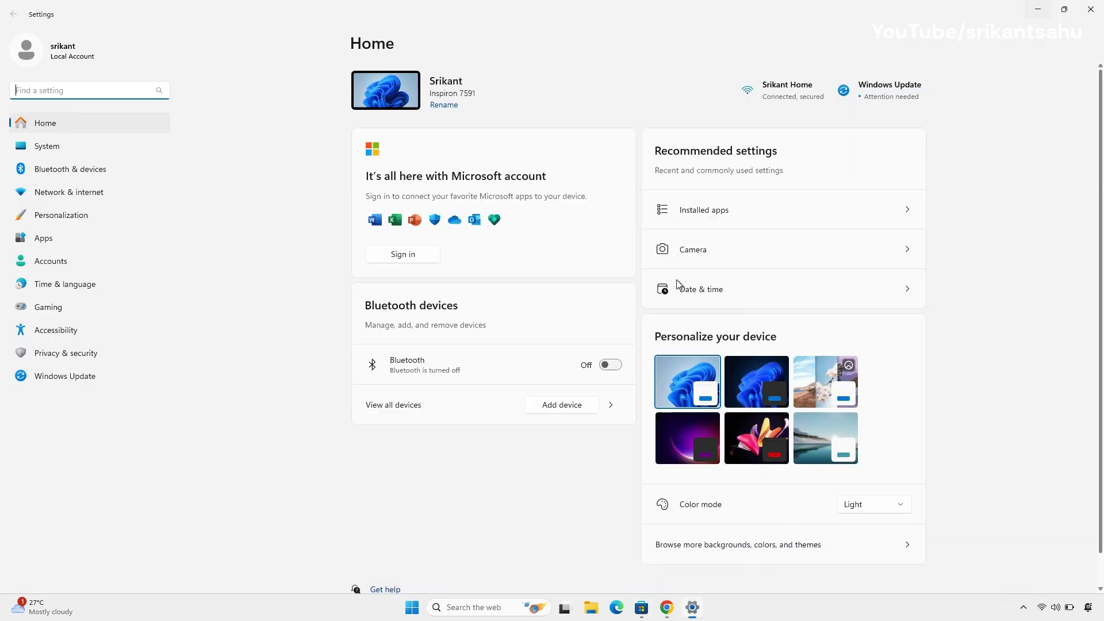
pyautogui.click(135, 377)
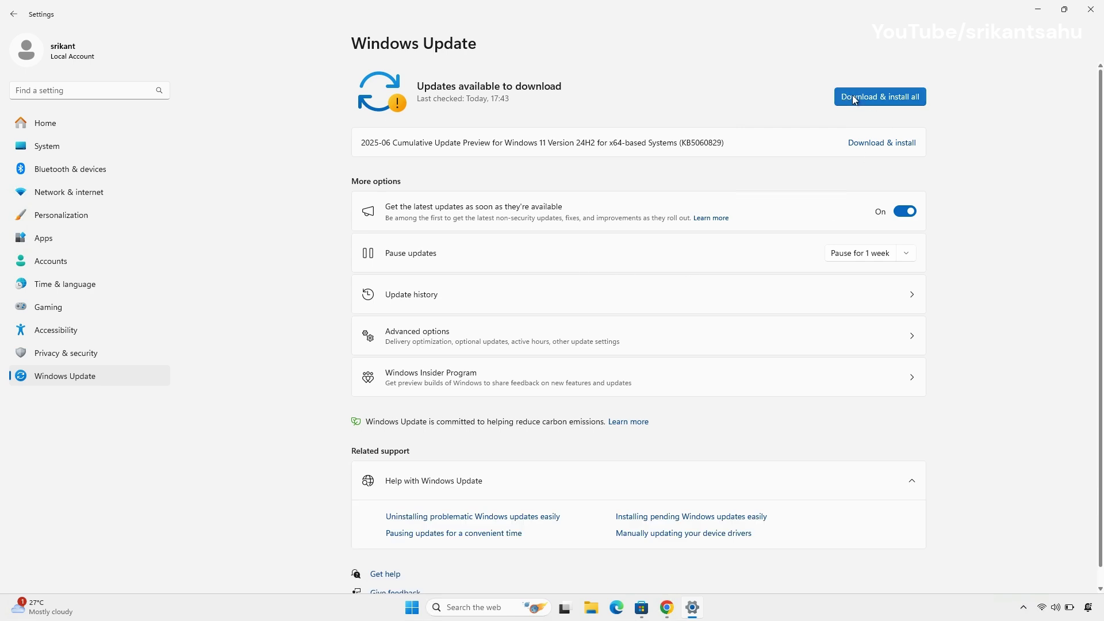
pyautogui.click(876, 144)
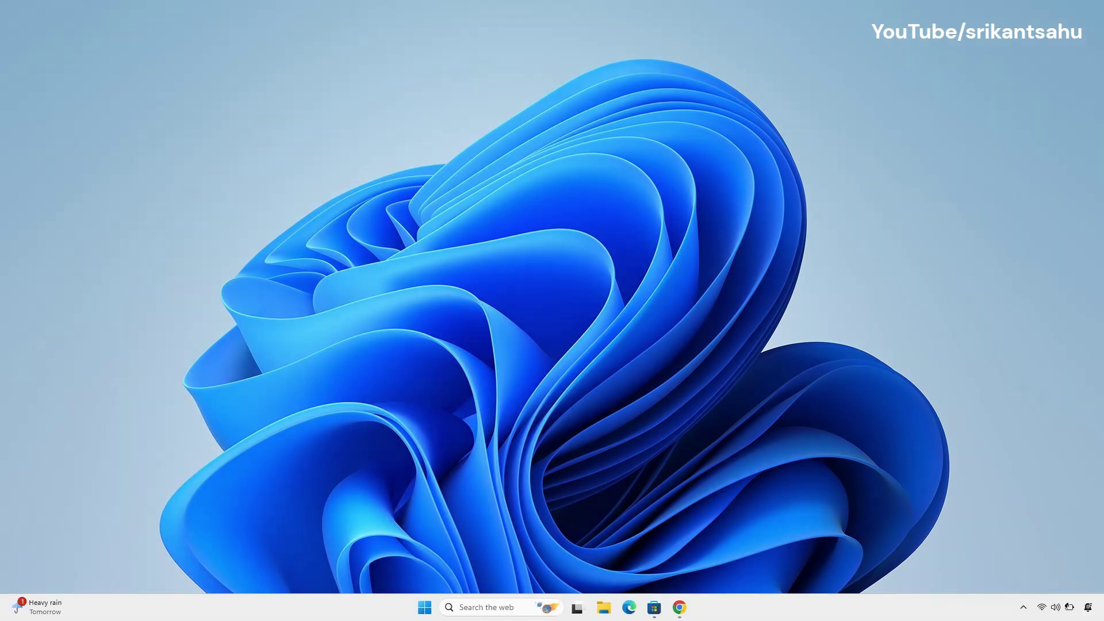
# Run the Camera troubleshooter from System > Troubleshoot > Other troubleshooters.
pyautogui.click(424, 608)
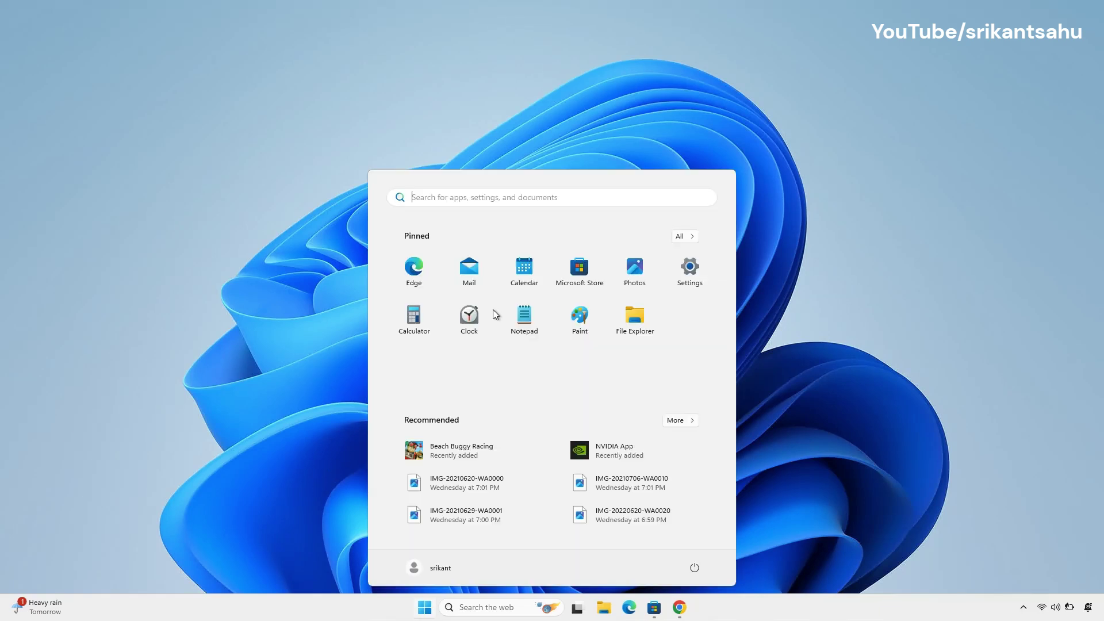
pyautogui.click(689, 272)
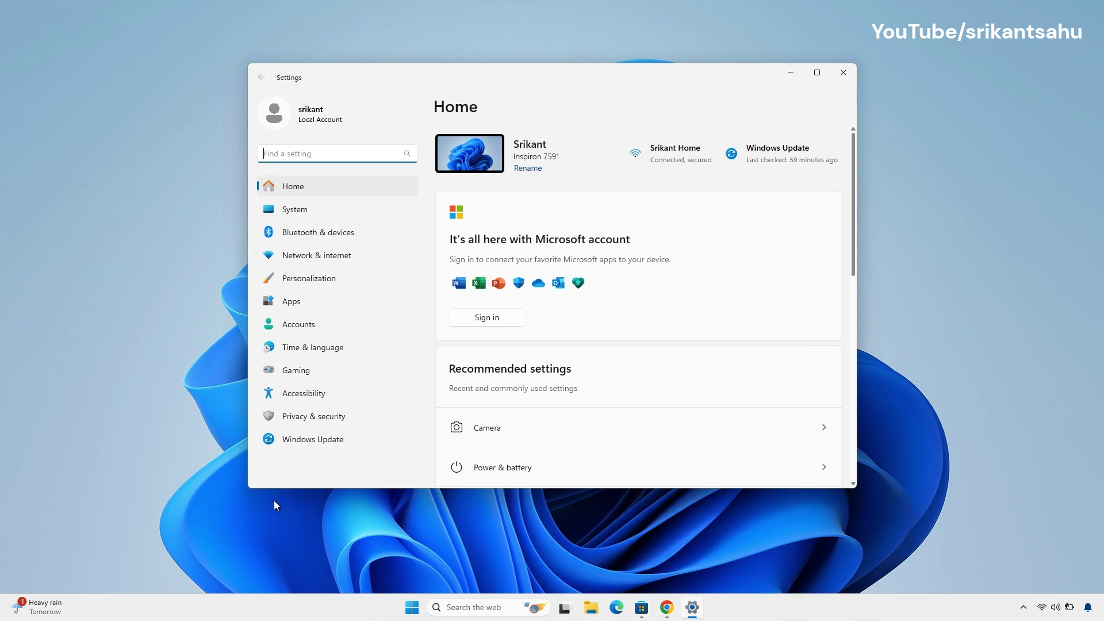
pyautogui.click(301, 214)
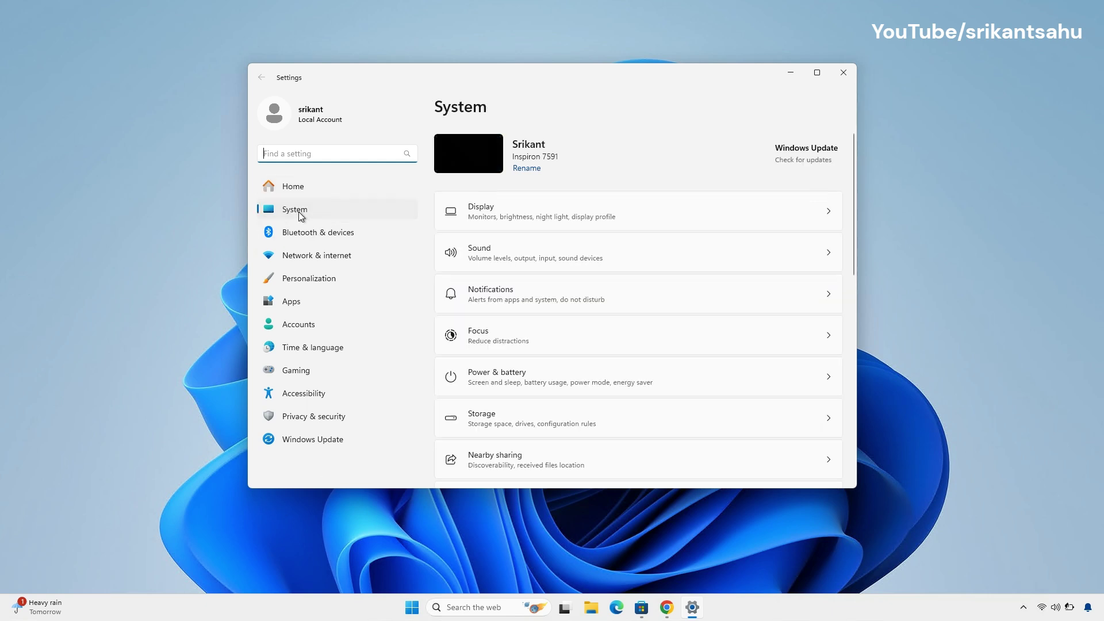
pyautogui.scroll(-4, 509, 357)
pyautogui.scroll(-2, 524, 388)
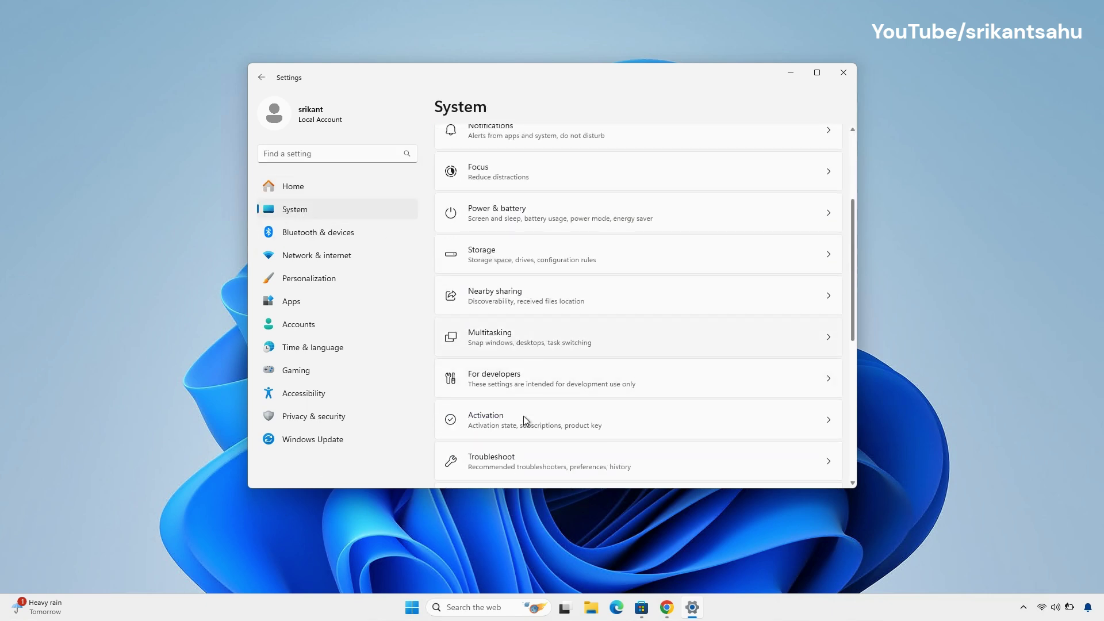
pyautogui.click(537, 453)
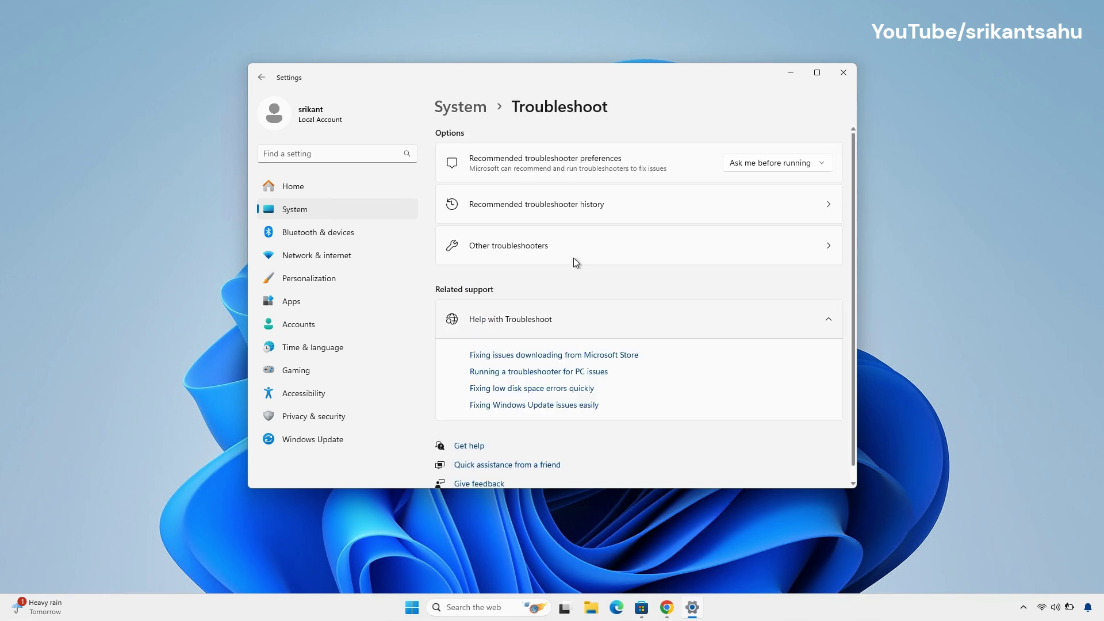
pyautogui.click(545, 255)
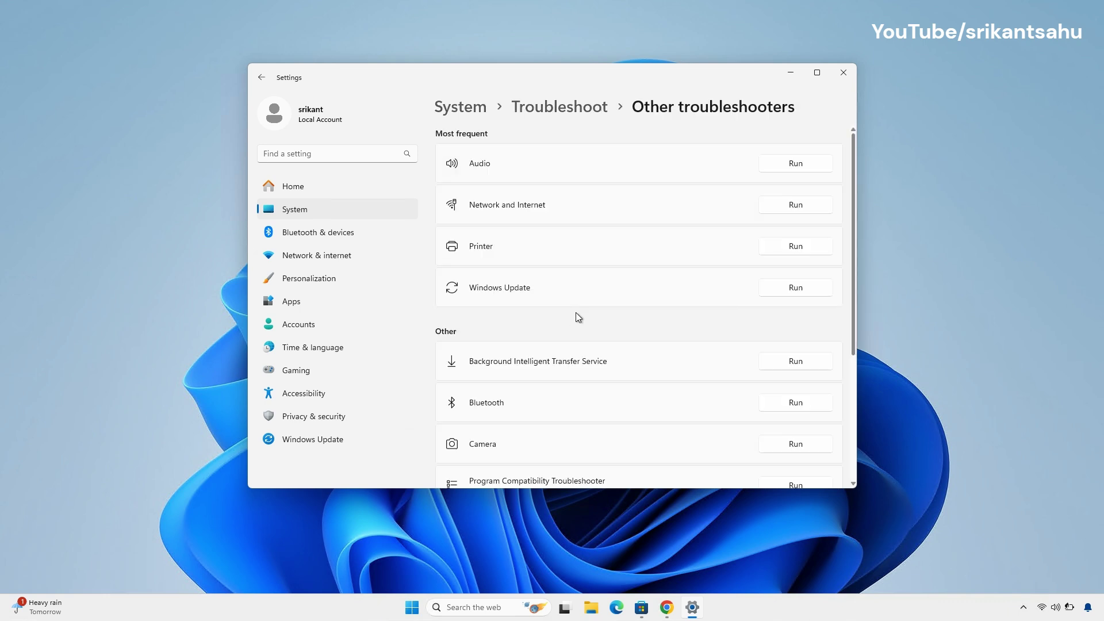
pyautogui.scroll(-2, 575, 315)
pyautogui.scroll(-1, 576, 323)
pyautogui.click(800, 339)
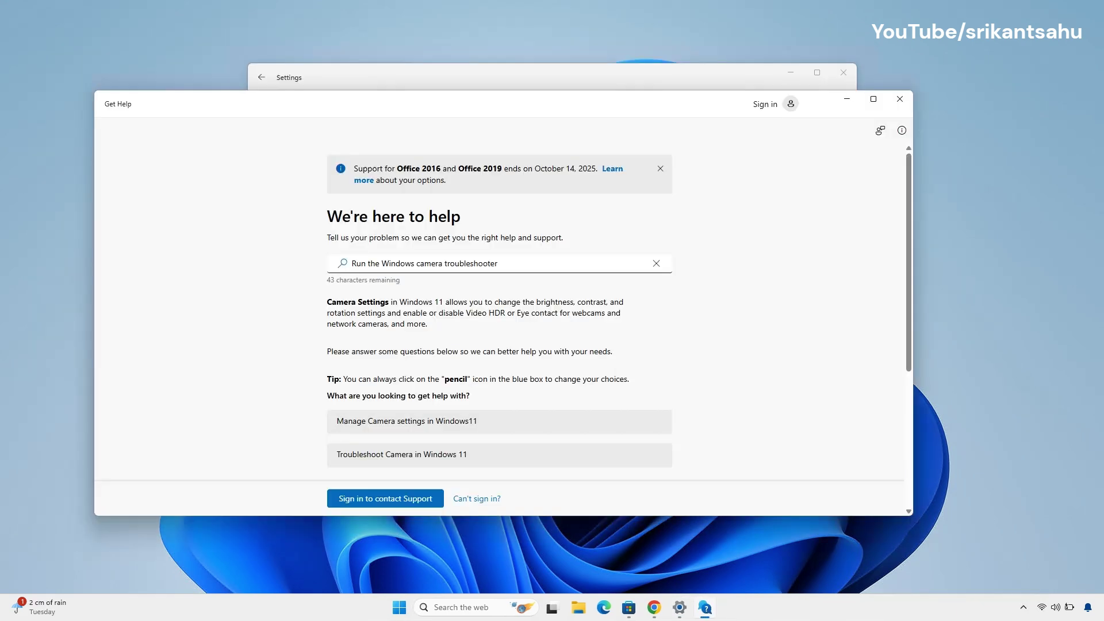
# Answer the troubleshooter: Troubleshoot Camera, 'I'm not sure what's wrong', No, Built-in, No.
pyautogui.click(432, 397)
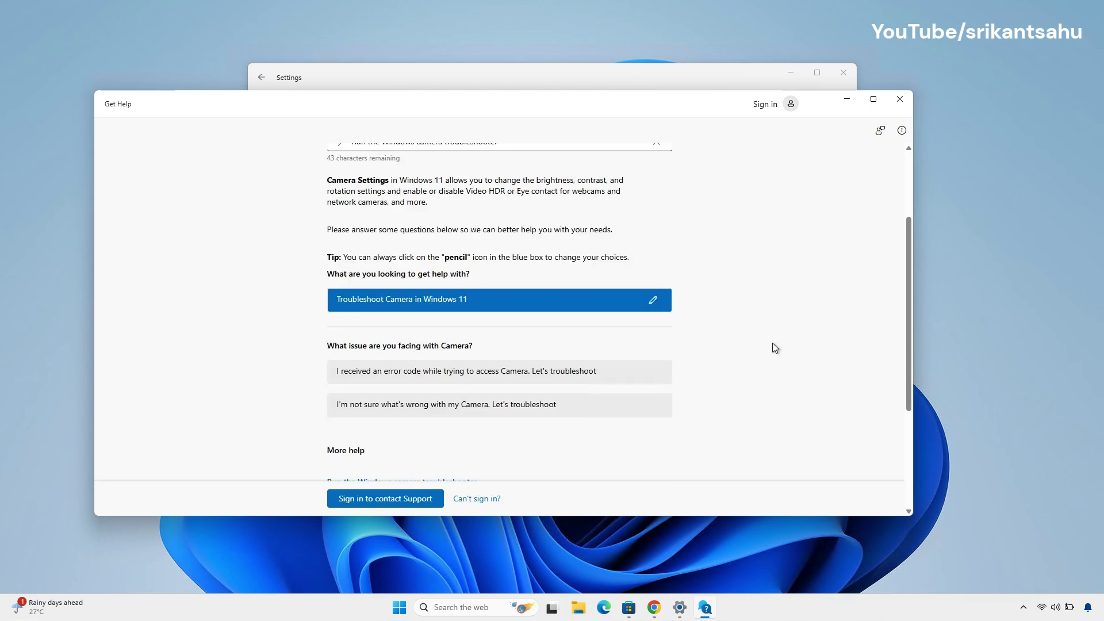
pyautogui.click(419, 406)
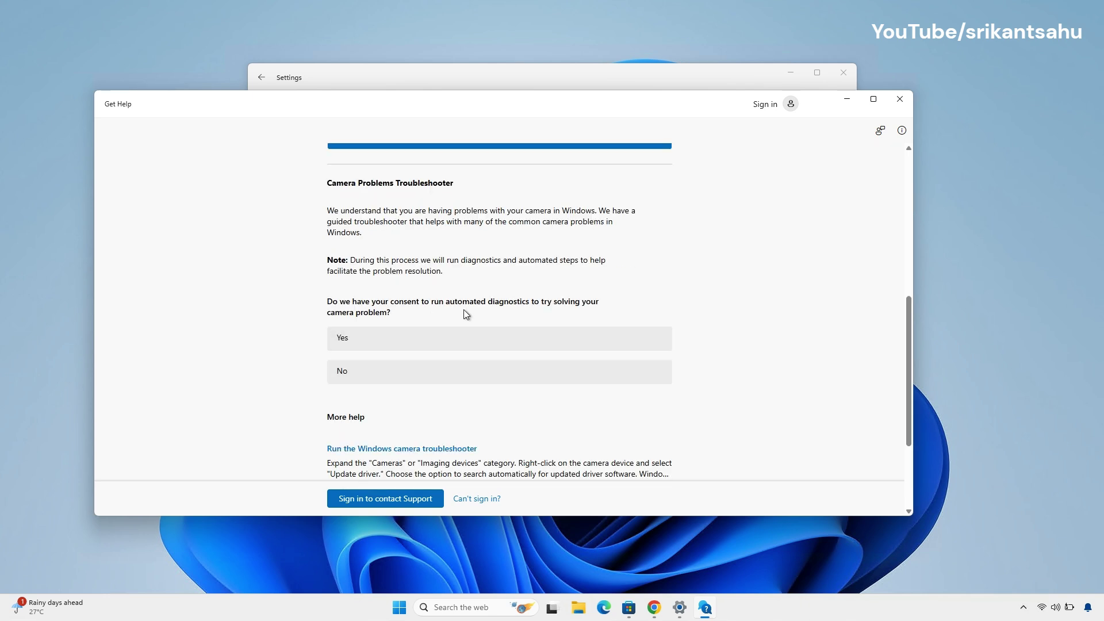
pyautogui.click(391, 373)
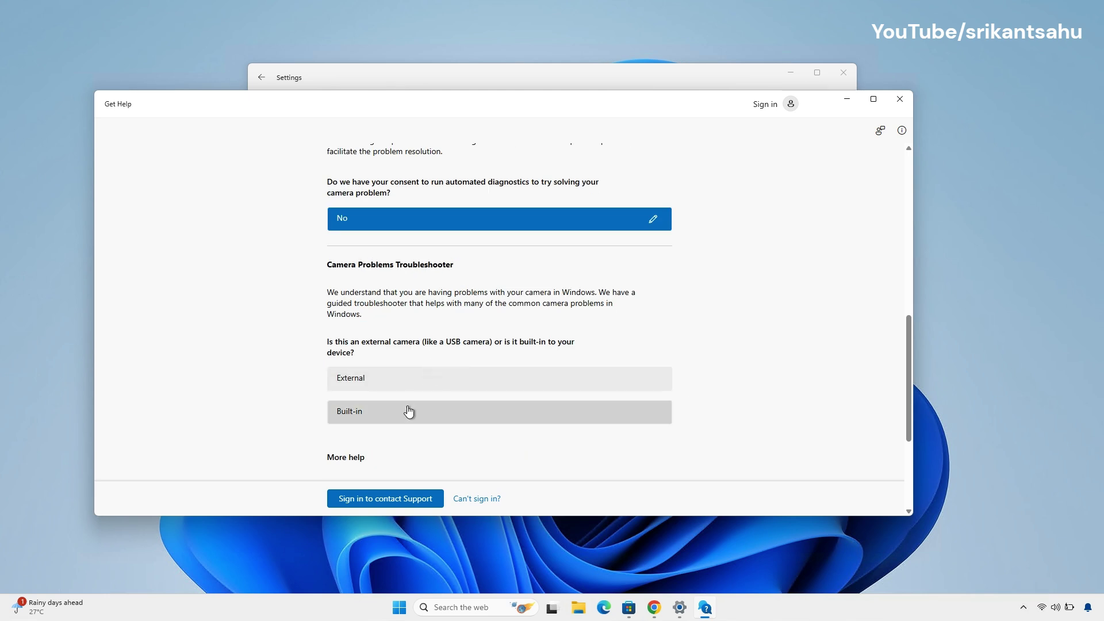
pyautogui.click(409, 411)
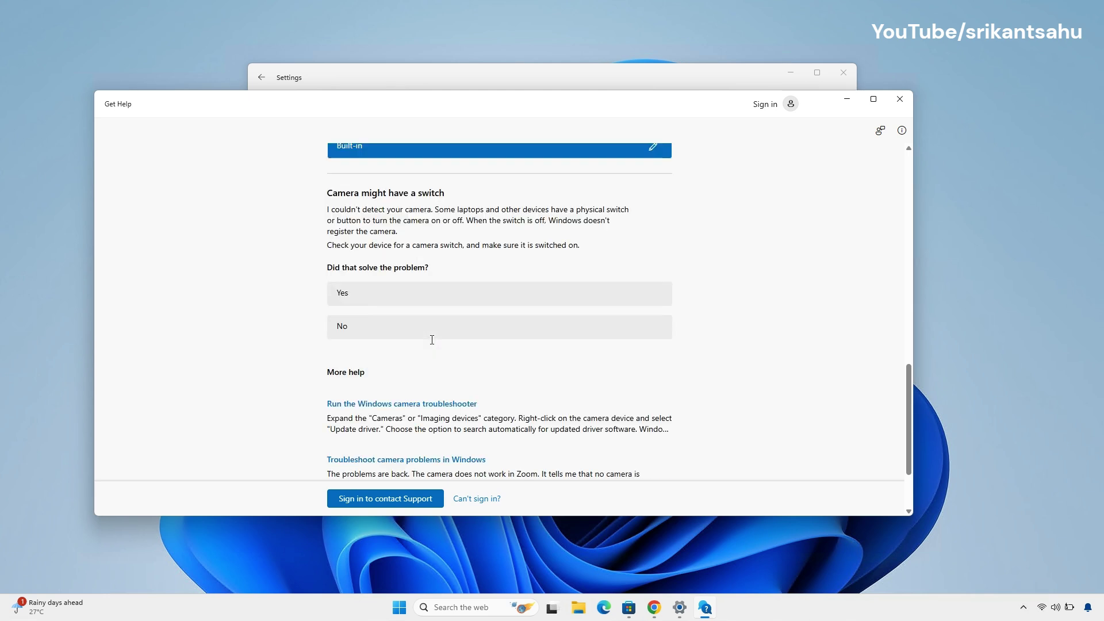
pyautogui.click(363, 332)
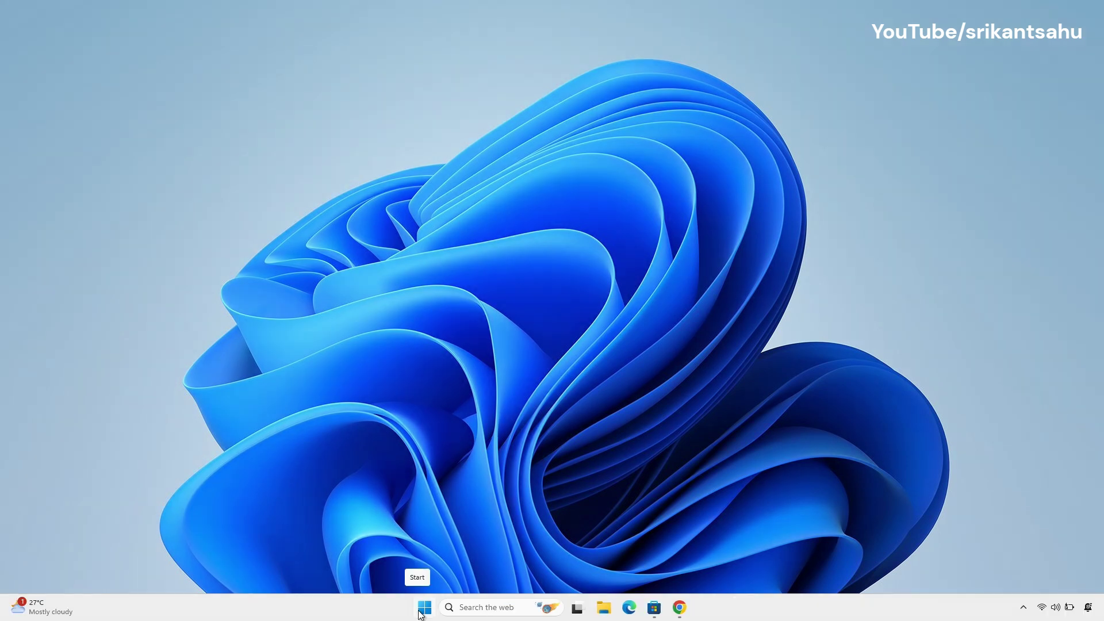
# Uninstall the Integrated Webcam from Cameras in Device Manager, then close the window.
pyautogui.rightClick(423, 607)
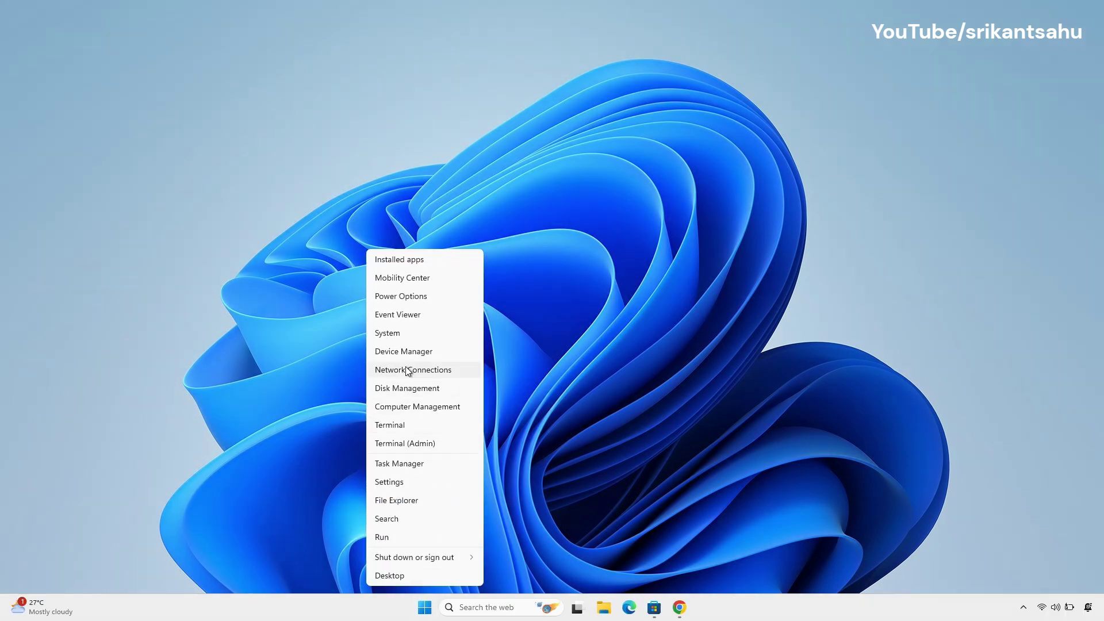
pyautogui.click(404, 353)
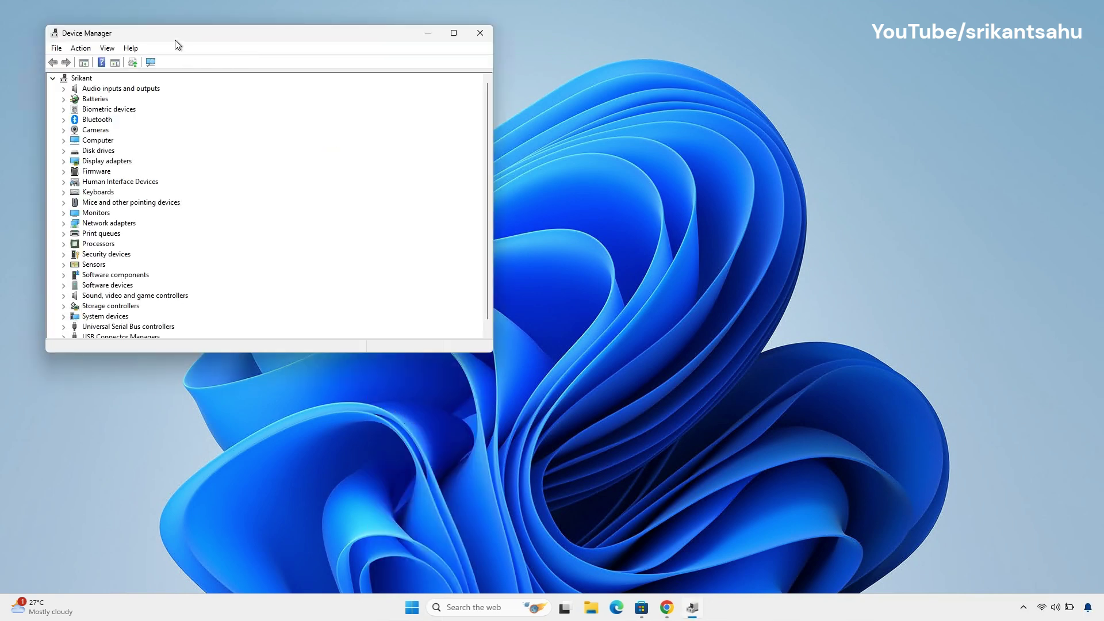
pyautogui.moveTo(176, 40); pyautogui.dragTo(333, 72)
pyautogui.click(220, 162)
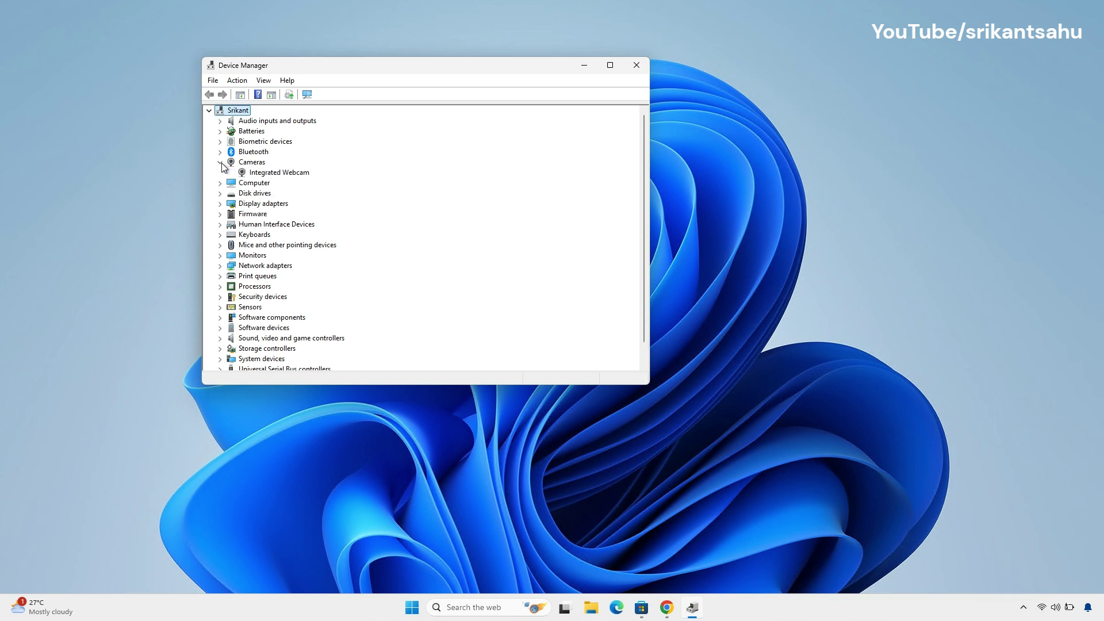
pyautogui.rightClick(287, 170)
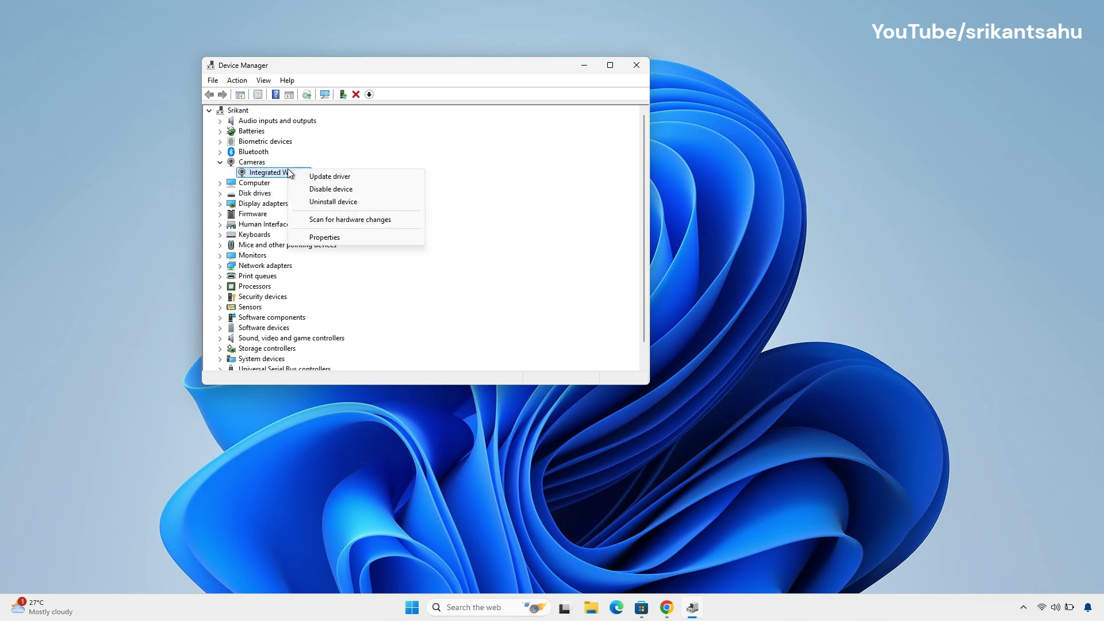
pyautogui.click(326, 205)
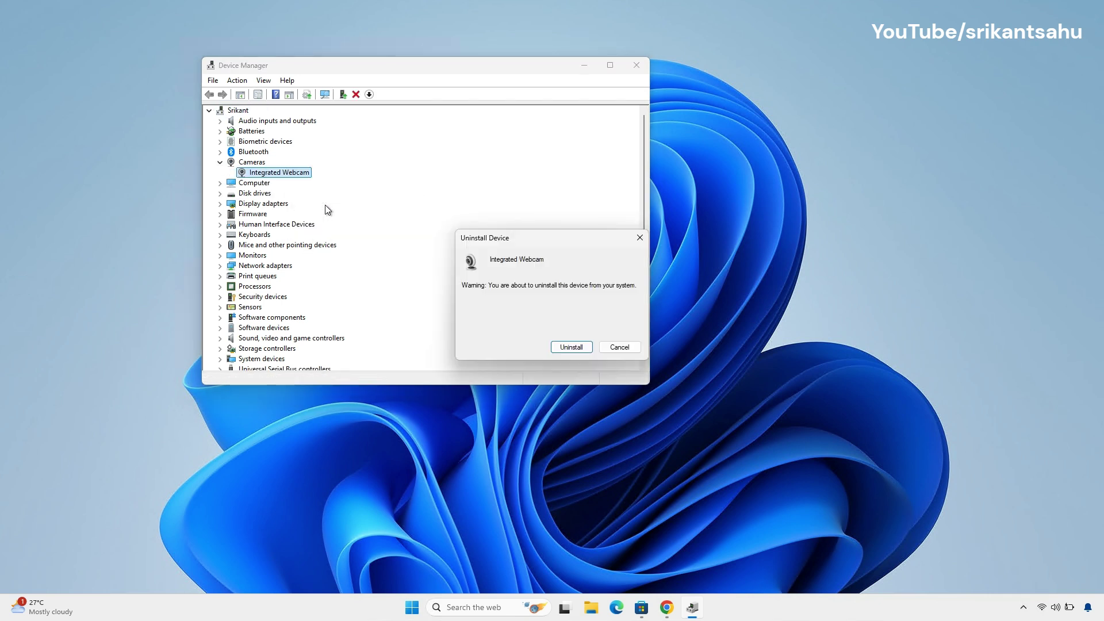
pyautogui.click(572, 347)
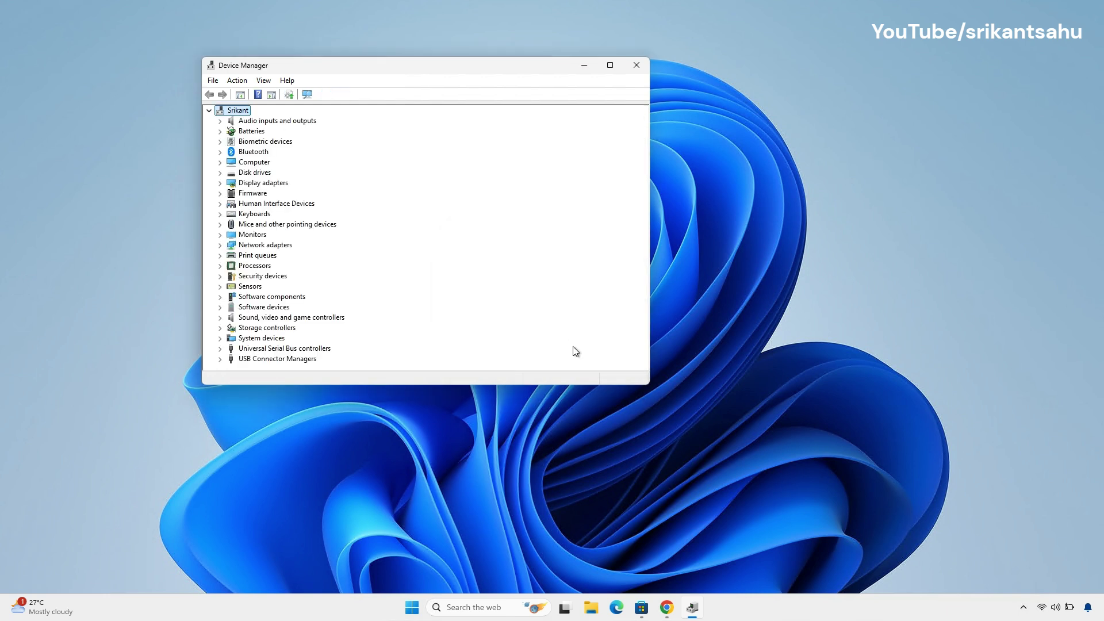
pyautogui.click(646, 70)
# Run Scan for hardware changes on the Integrated Webcam so it reappears under Cameras.
pyautogui.click(425, 607)
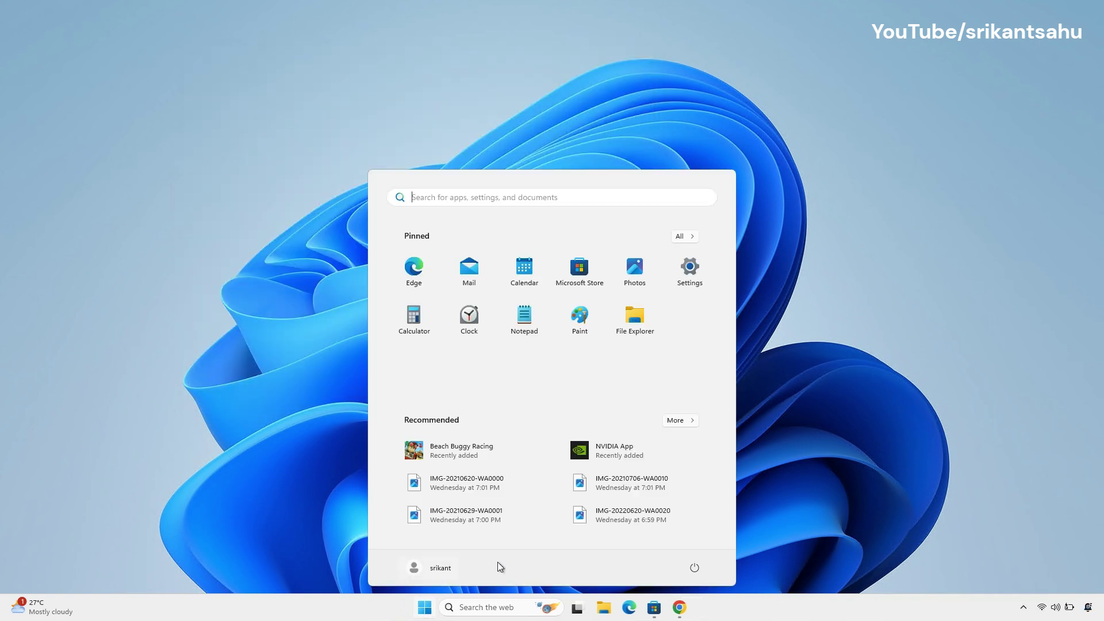
pyautogui.click(694, 570)
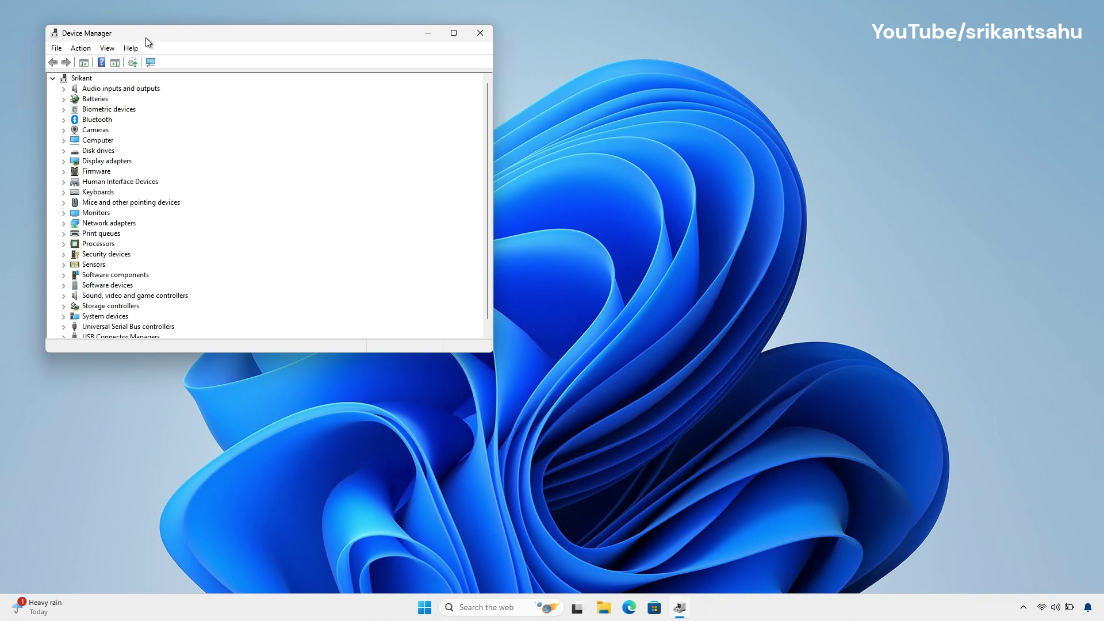
pyautogui.click(64, 130)
pyautogui.click(118, 141)
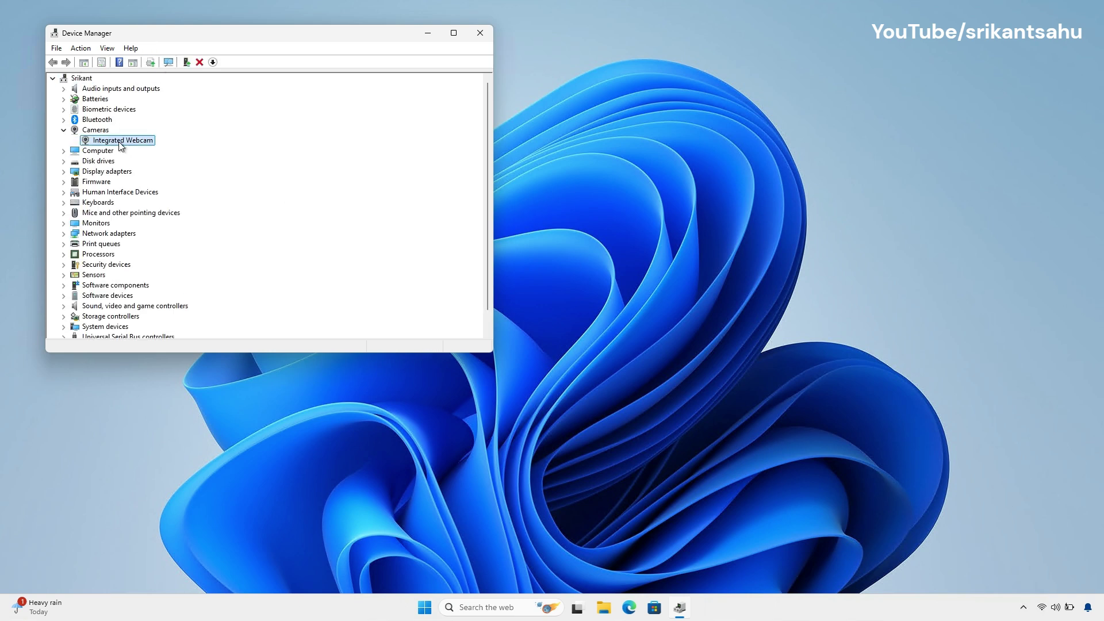
pyautogui.click(81, 48)
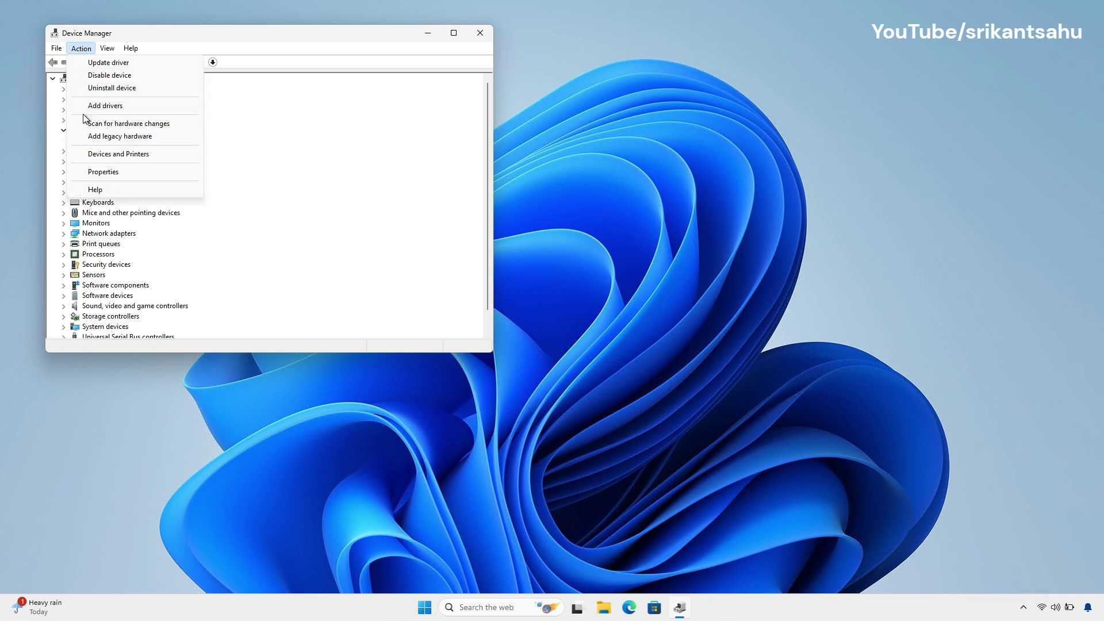
pyautogui.click(118, 125)
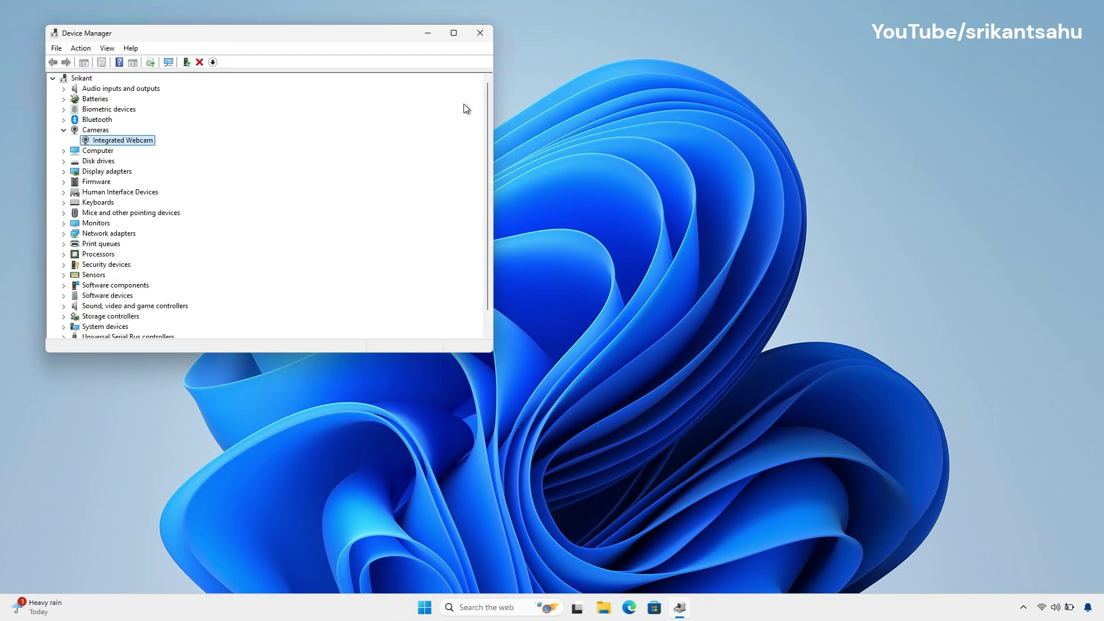
# Close Device Manager and launch the Camera app from a Windows search for 'camera'.
pyautogui.click(480, 33)
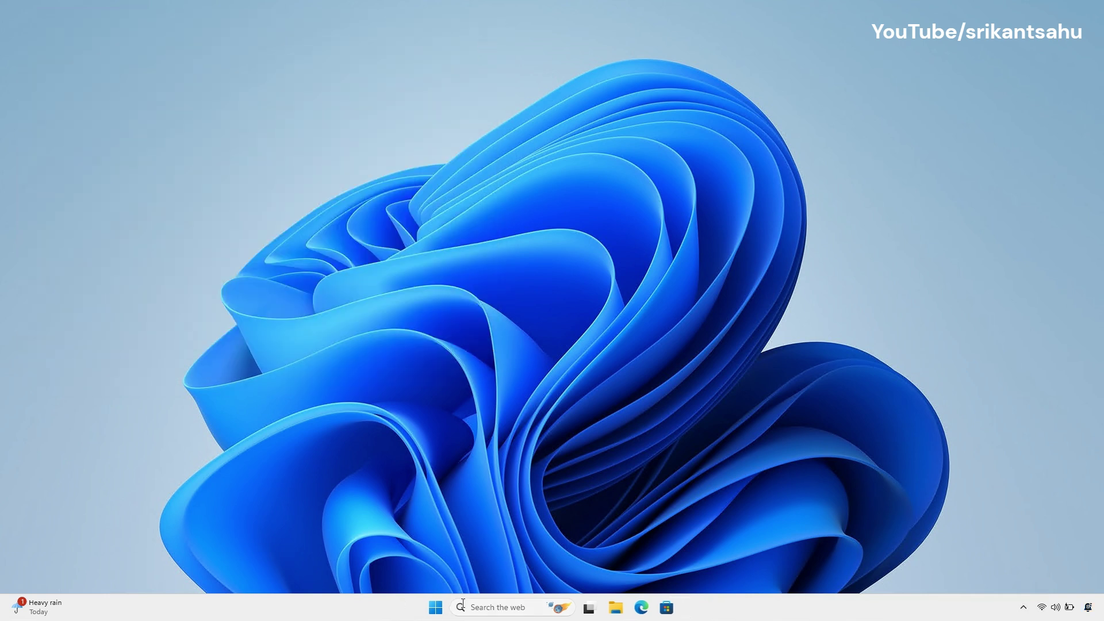
pyautogui.click(506, 603)
pyautogui.write('came')
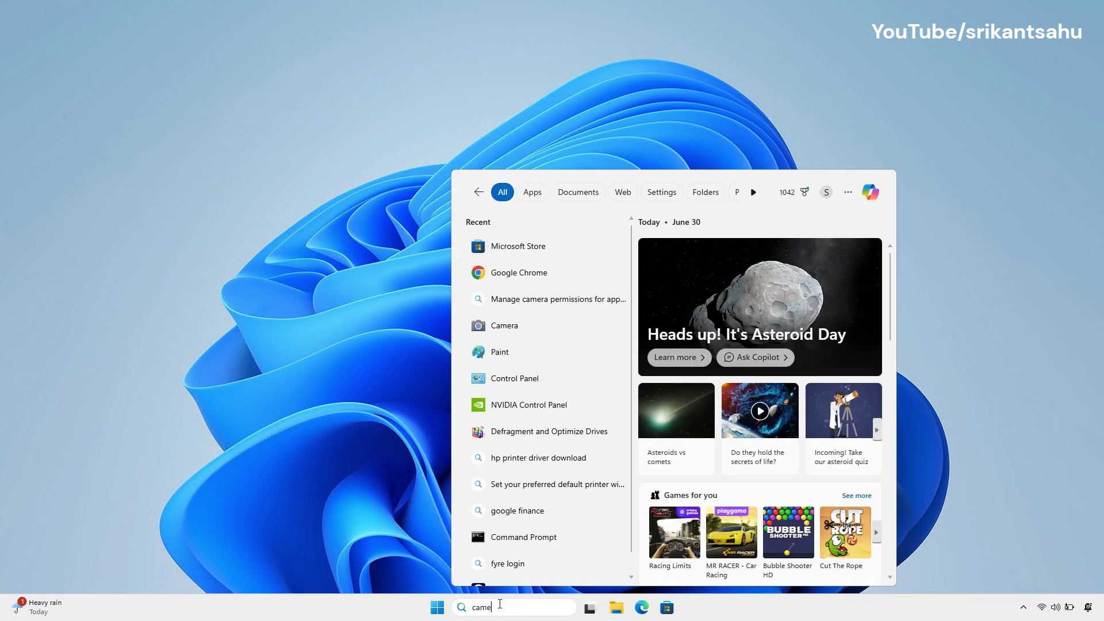
pyautogui.write('ra')
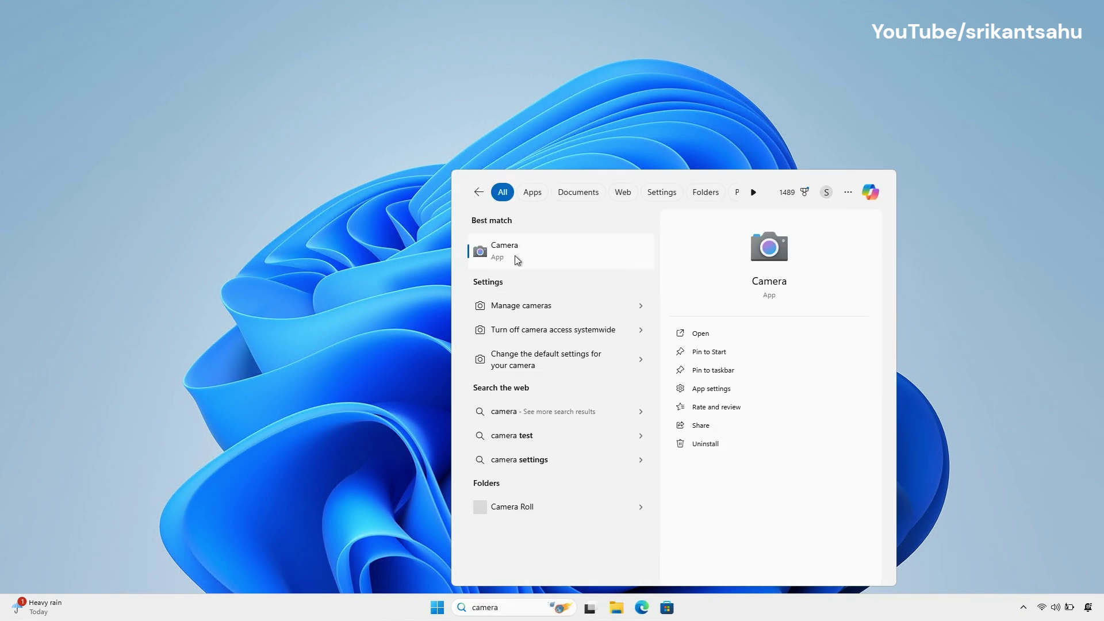
pyautogui.click(514, 255)
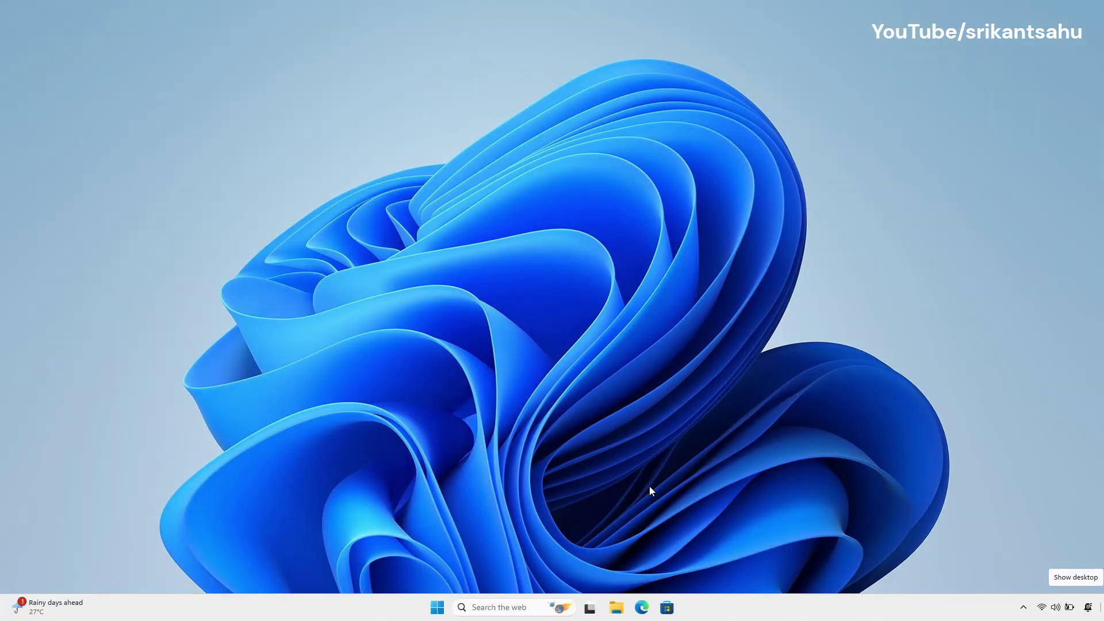
# Reach the Camera app's Advanced options via Settings > Apps > Installed apps.
pyautogui.click(436, 607)
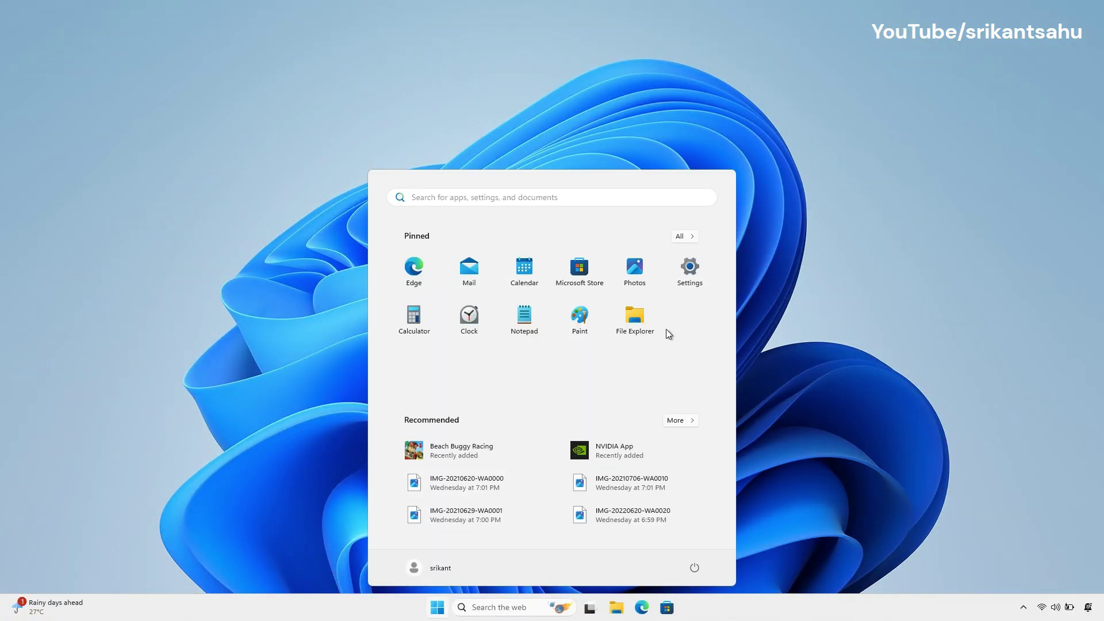
pyautogui.click(695, 278)
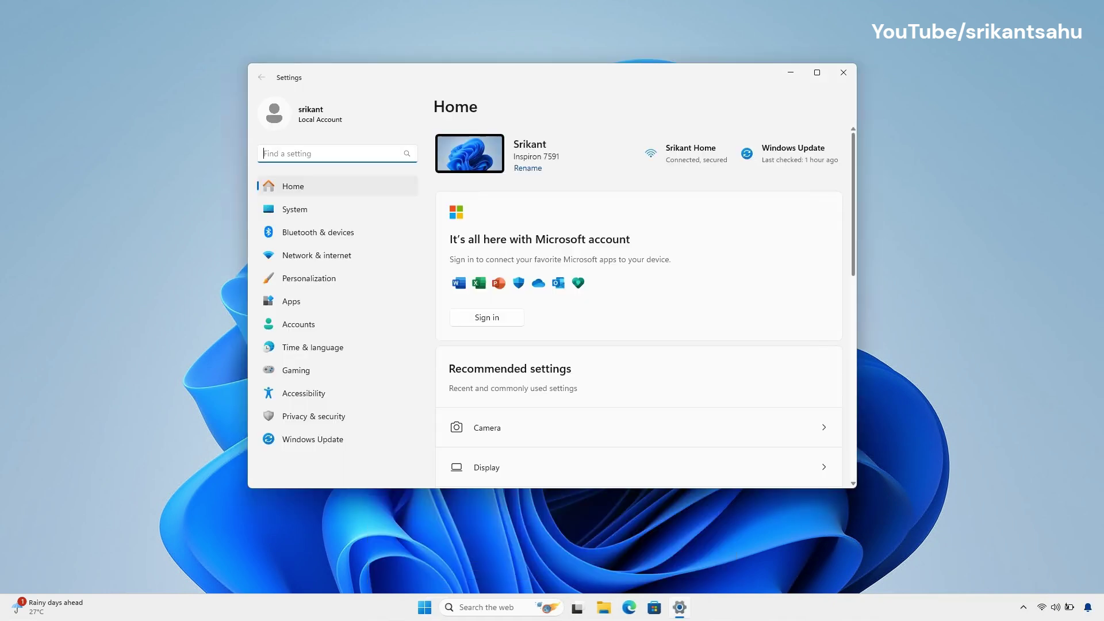
pyautogui.click(304, 303)
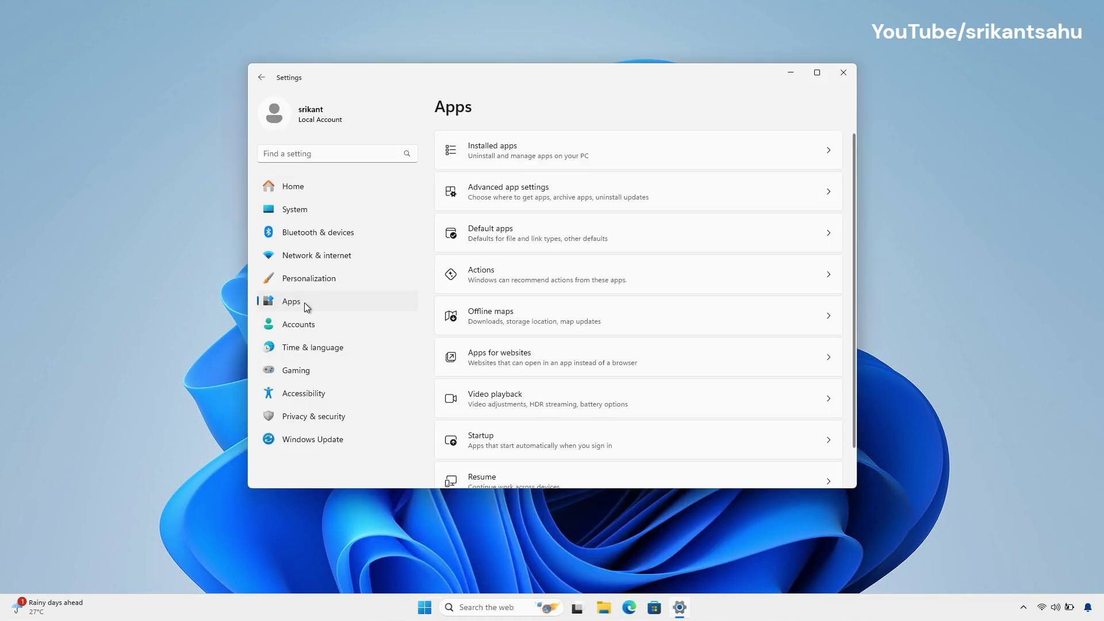
pyautogui.click(554, 160)
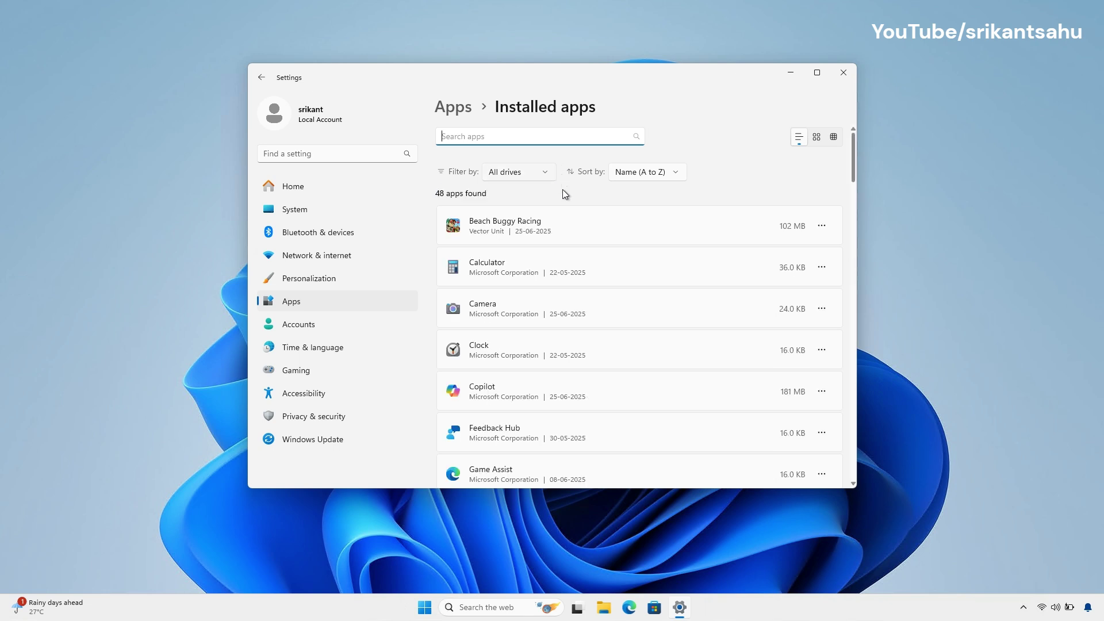
pyautogui.click(822, 310)
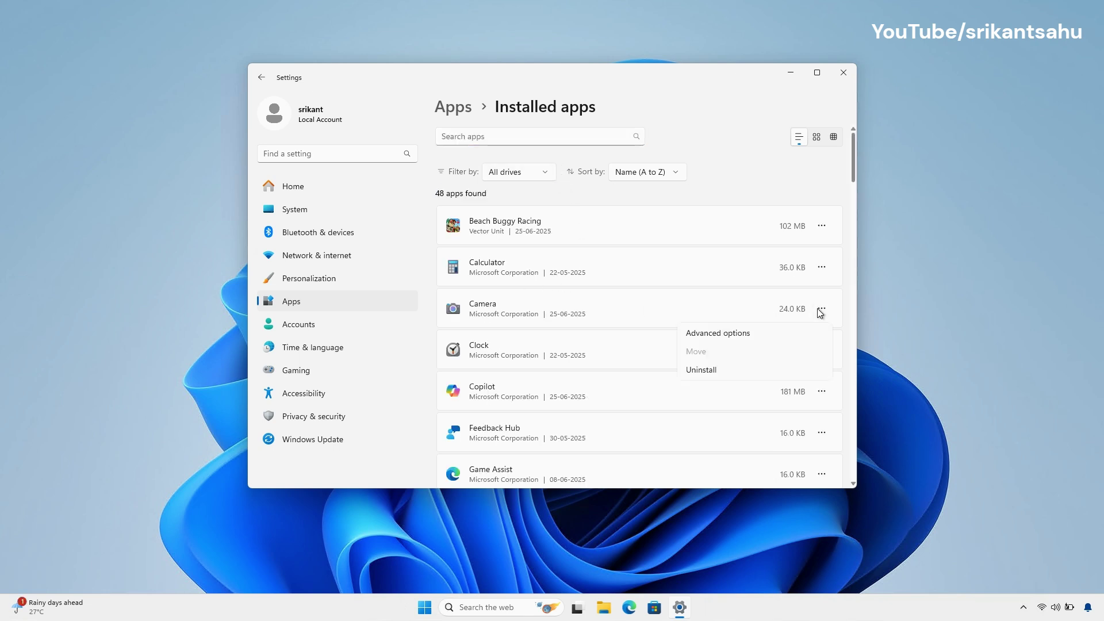
pyautogui.click(725, 335)
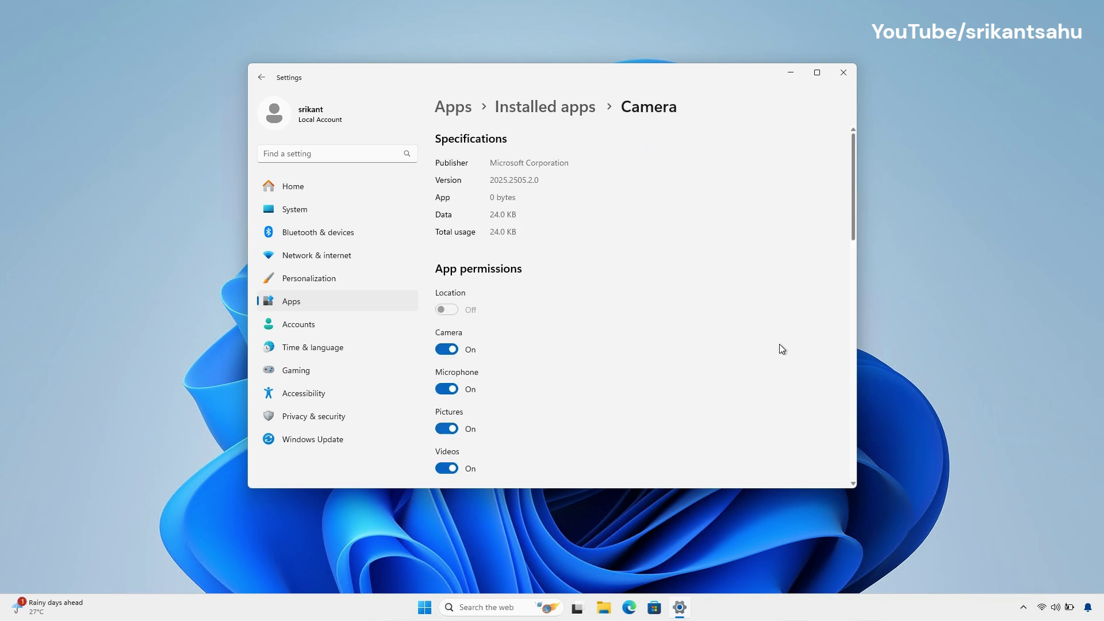
pyautogui.scroll(-1, 642, 300)
pyautogui.scroll(-3, 642, 299)
pyautogui.scroll(-3, 643, 300)
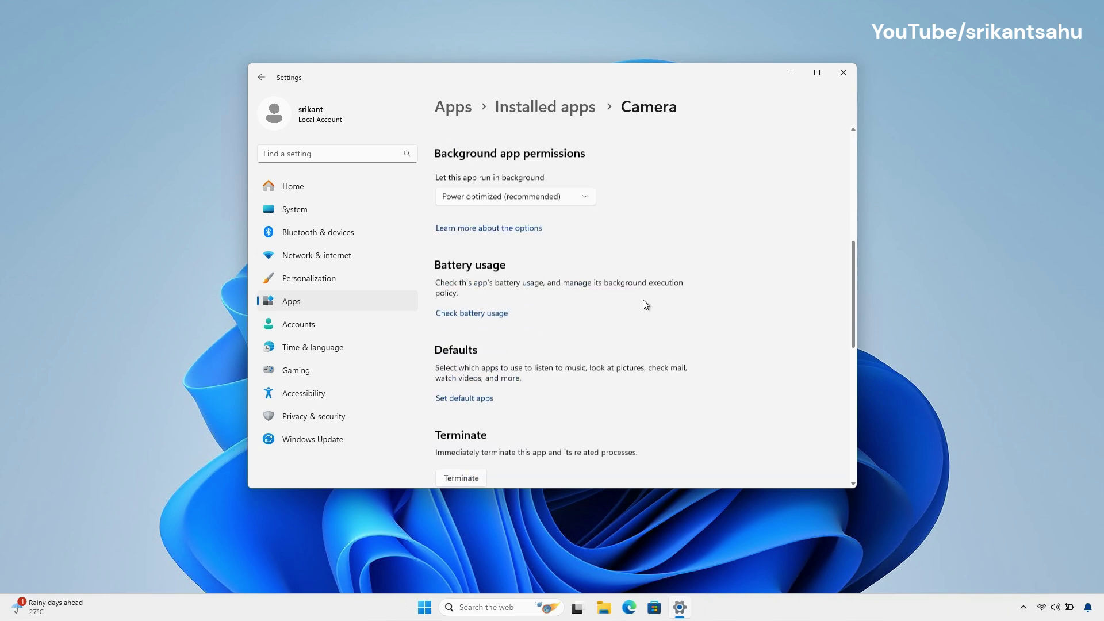
pyautogui.scroll(-2, 643, 300)
pyautogui.scroll(-1, 643, 300)
pyautogui.scroll(-1, 642, 300)
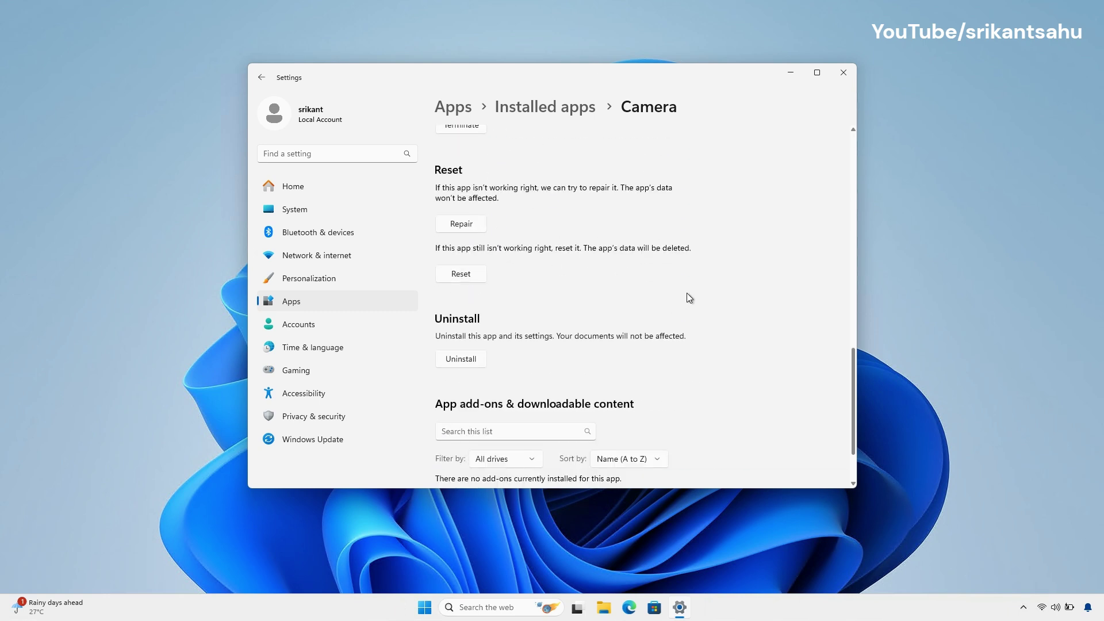
# Repair the Camera app, then reset it with confirmation, and close Settings.
pyautogui.click(462, 226)
pyautogui.click(461, 274)
pyautogui.click(512, 242)
pyautogui.click(841, 73)
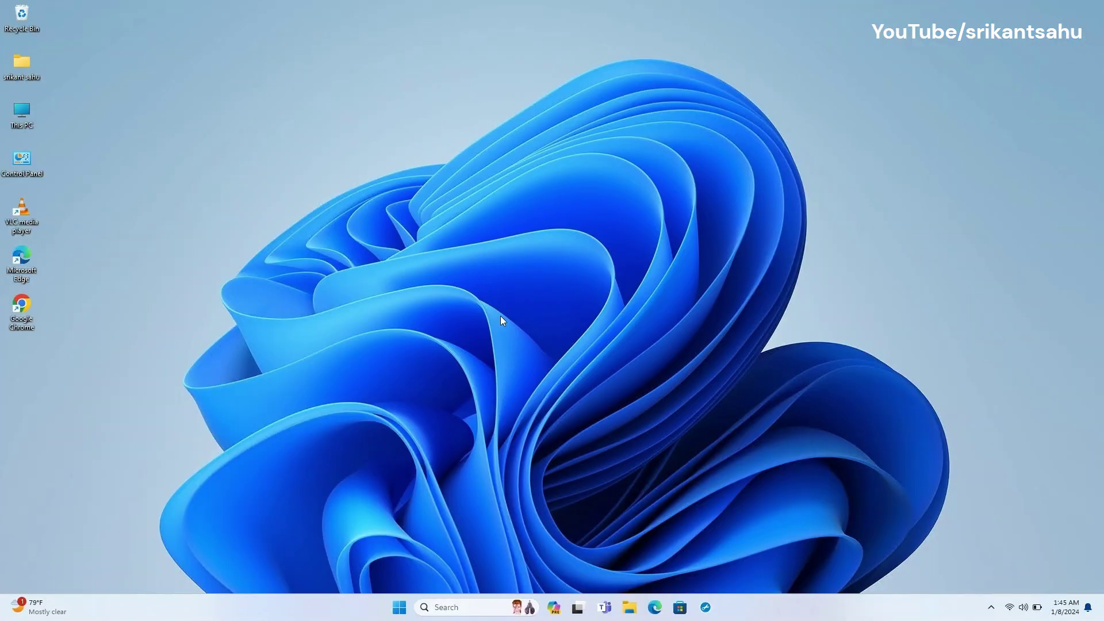
# Open System Configuration via msconfig search and disable all non-Microsoft services.
pyautogui.click(446, 608)
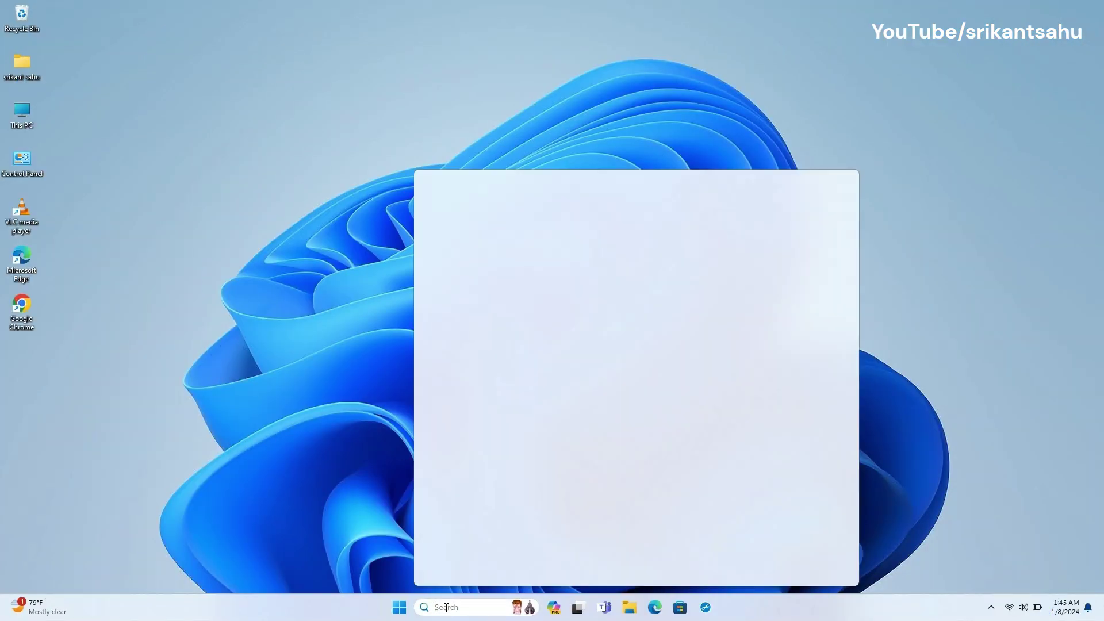
pyautogui.write('msconfig')
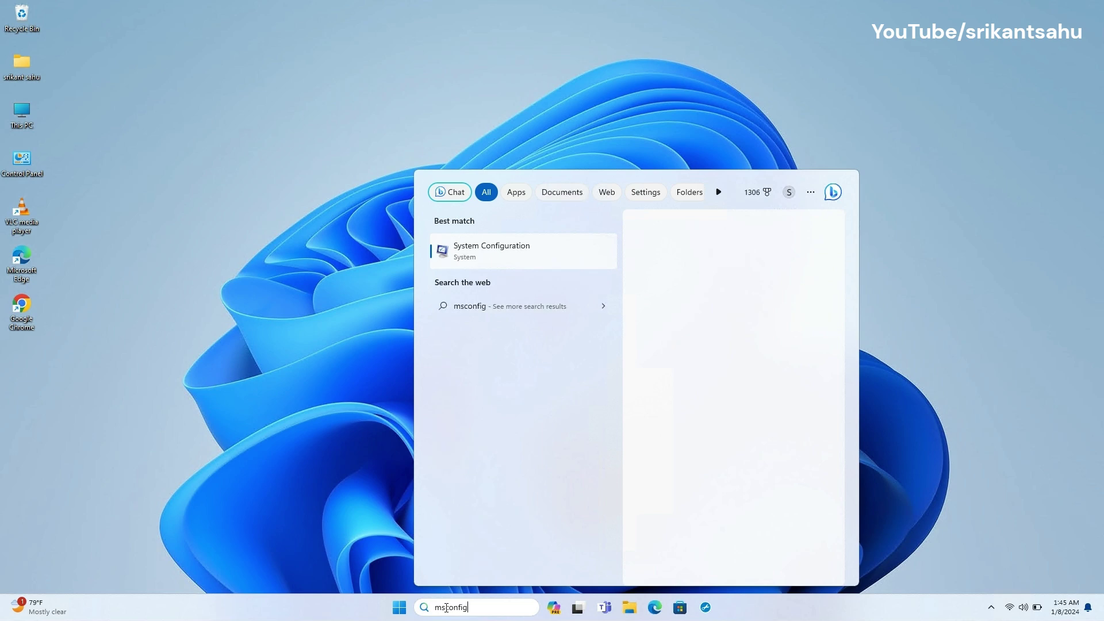
pyautogui.click(502, 249)
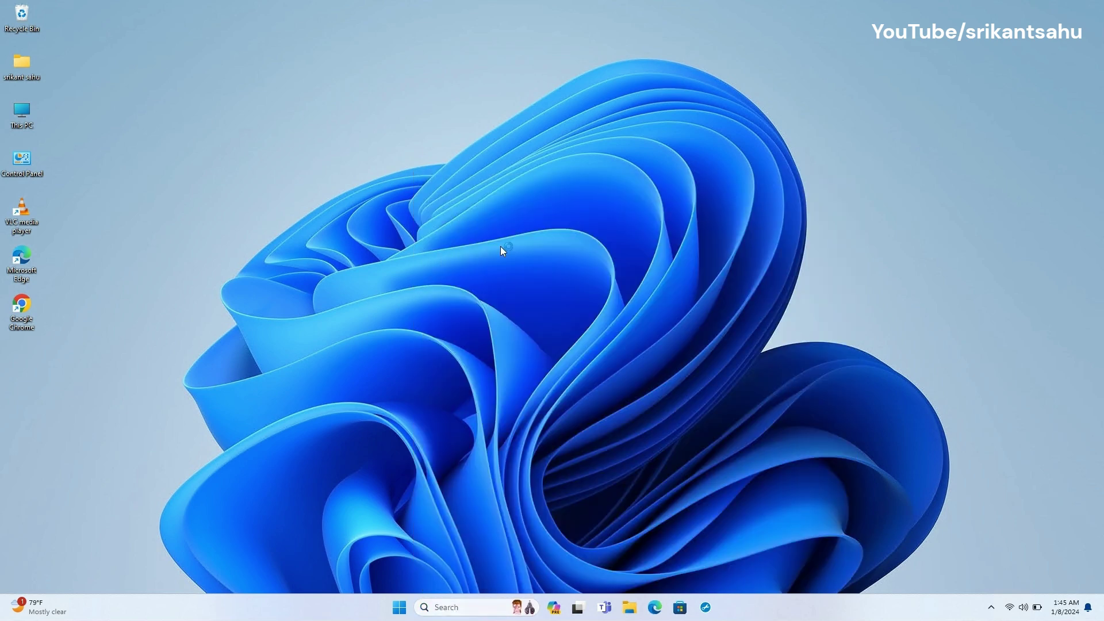
pyautogui.click(458, 214)
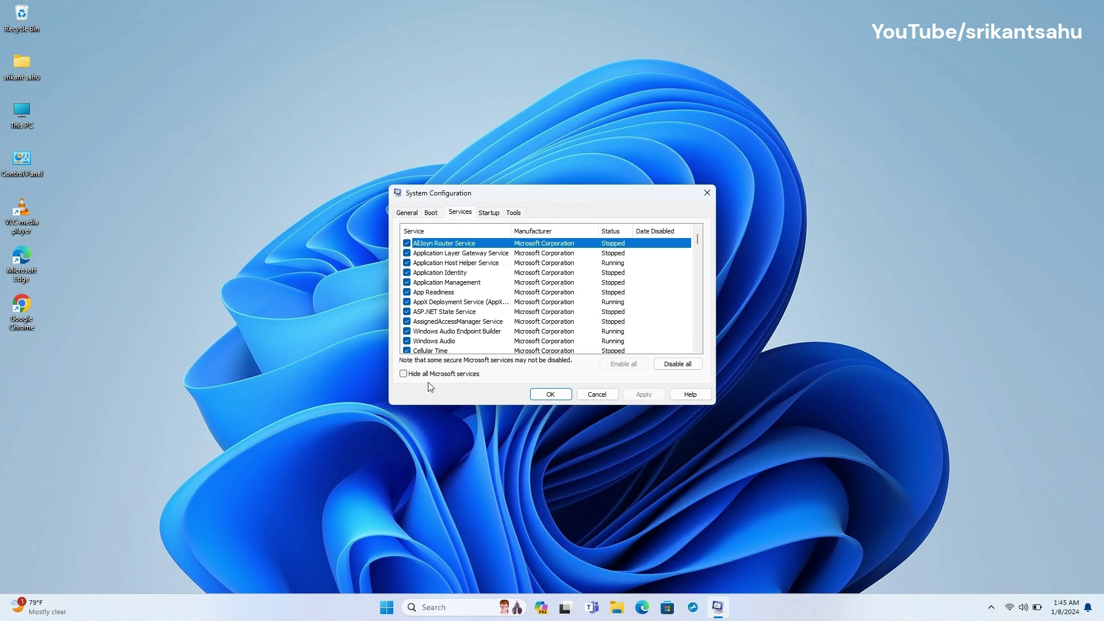
pyautogui.click(421, 374)
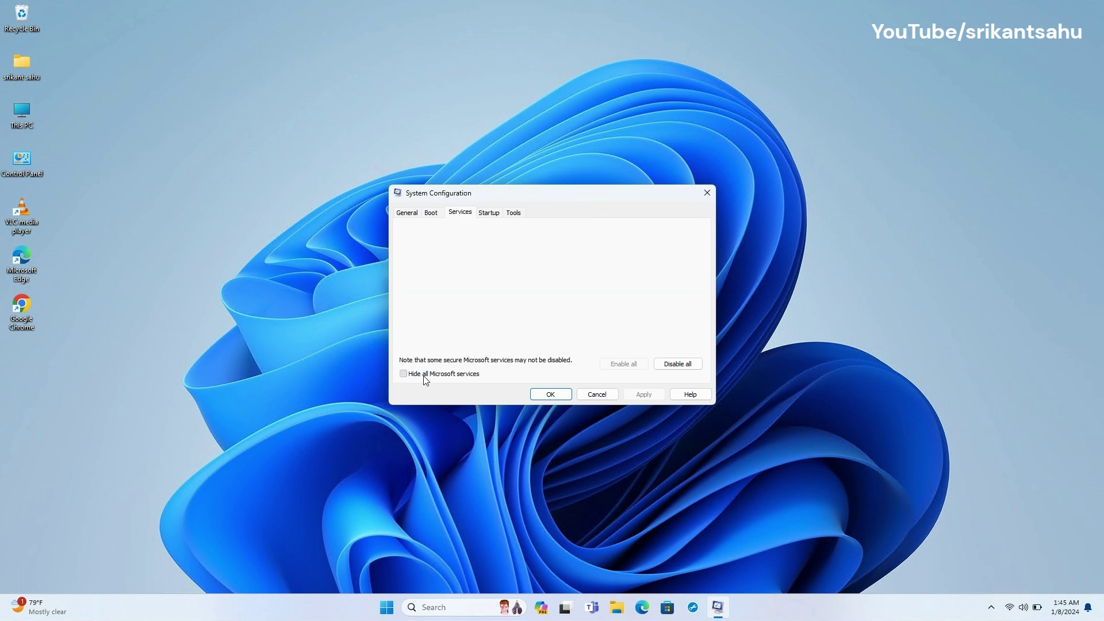
pyautogui.click(677, 365)
pyautogui.scroll(-5, 500, 296)
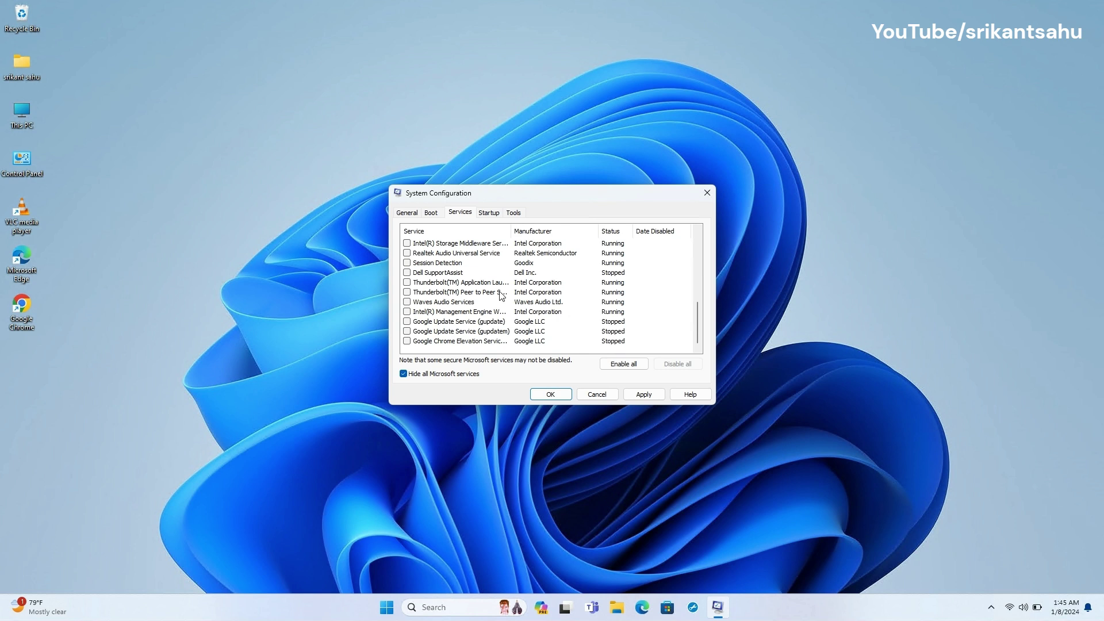
pyautogui.scroll(4, 501, 297)
pyautogui.scroll(3, 501, 296)
# In Task Manager's startup apps, disable OneDrive, Microsoft Teams and Microsoft To Do.
pyautogui.click(490, 213)
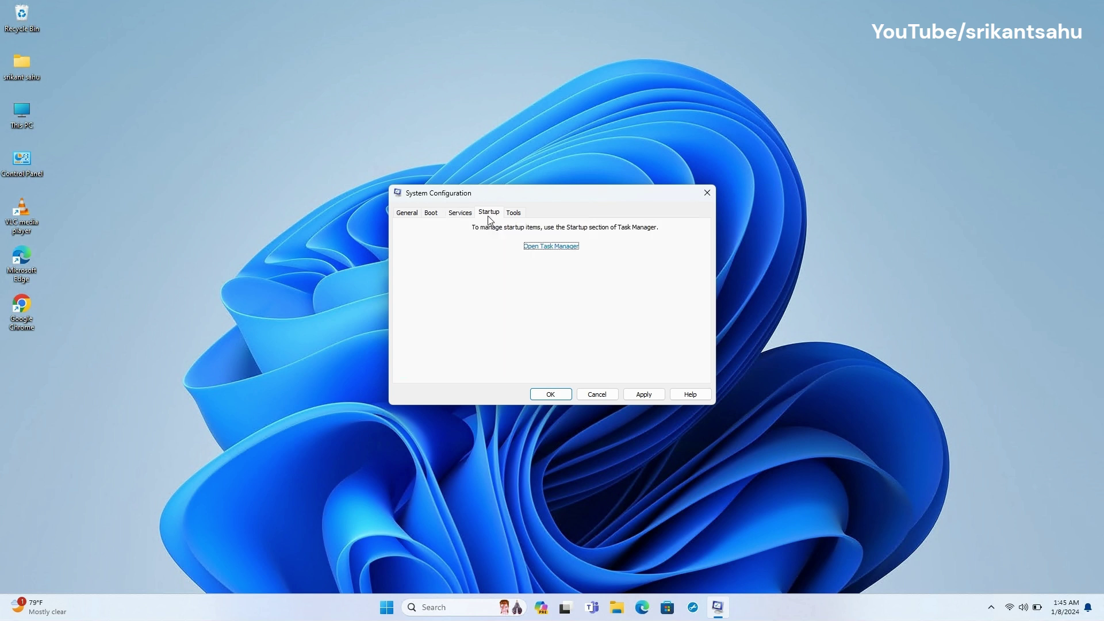
pyautogui.click(551, 247)
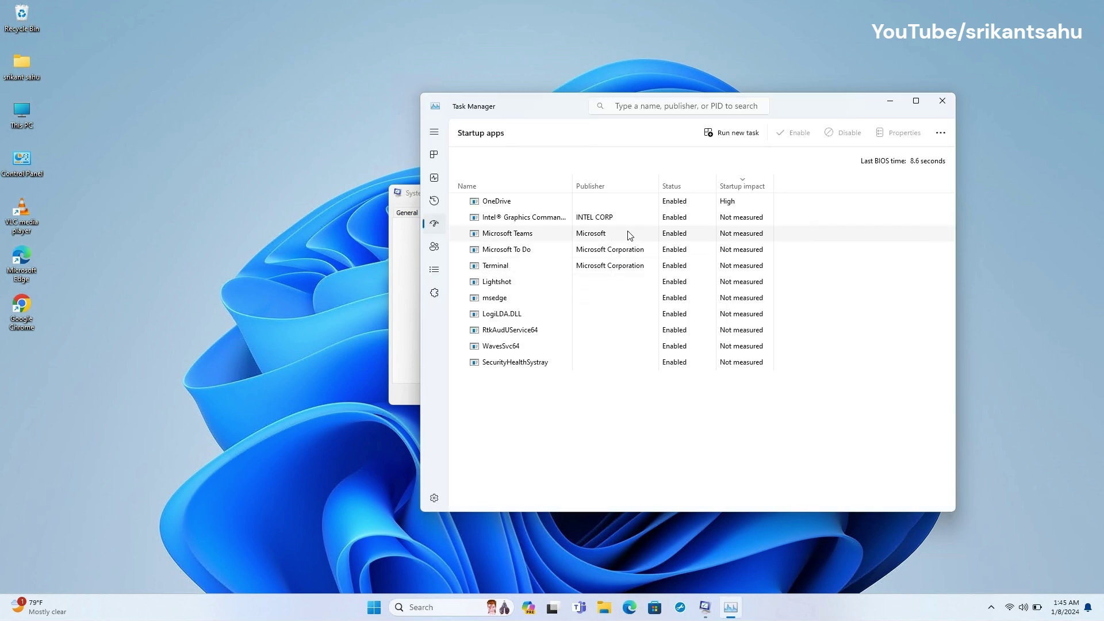
pyautogui.rightClick(671, 207)
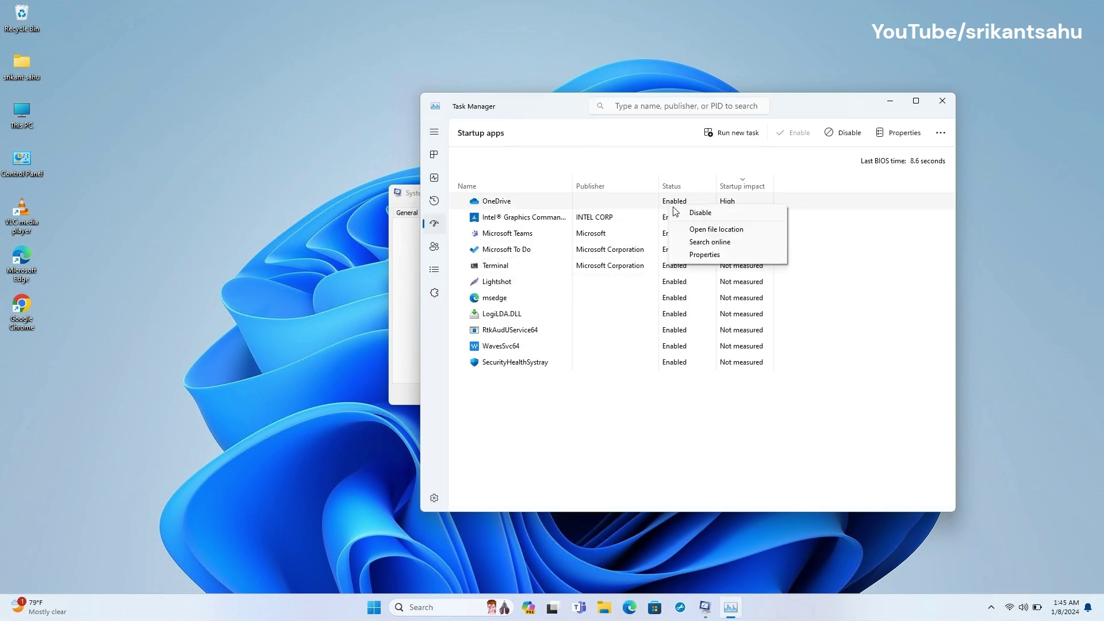
pyautogui.click(660, 222)
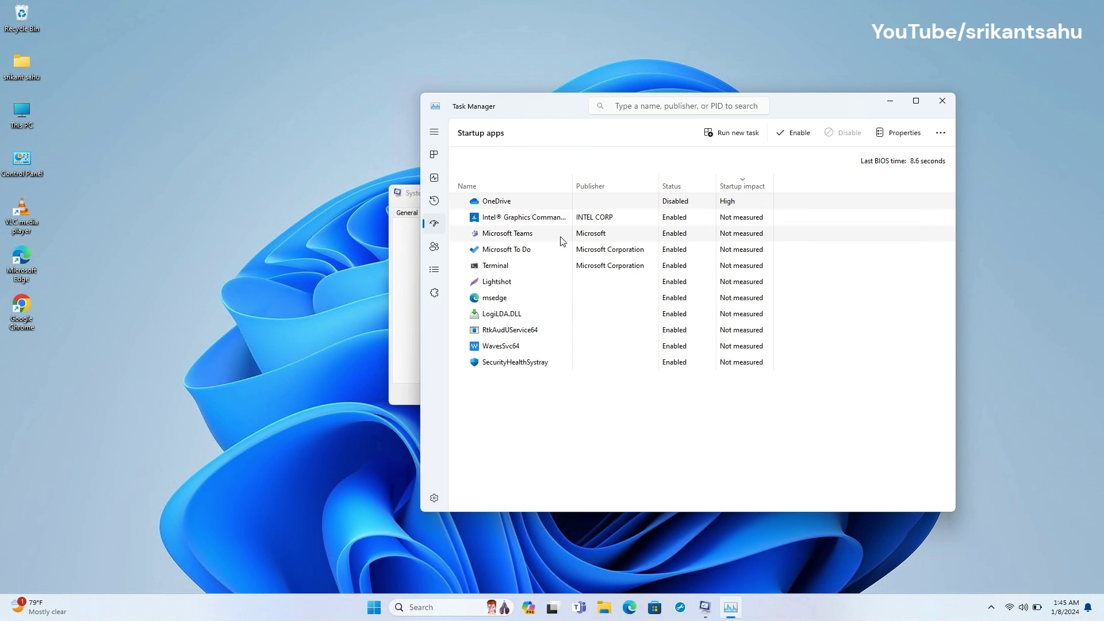
pyautogui.rightClick(680, 239)
pyautogui.click(699, 246)
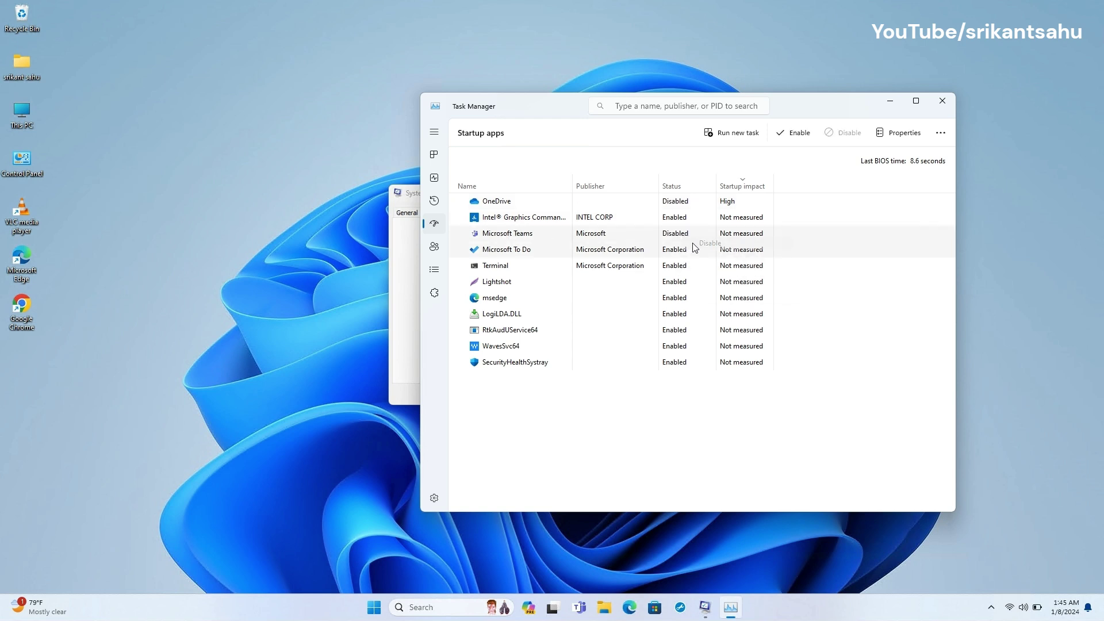
pyautogui.rightClick(667, 254)
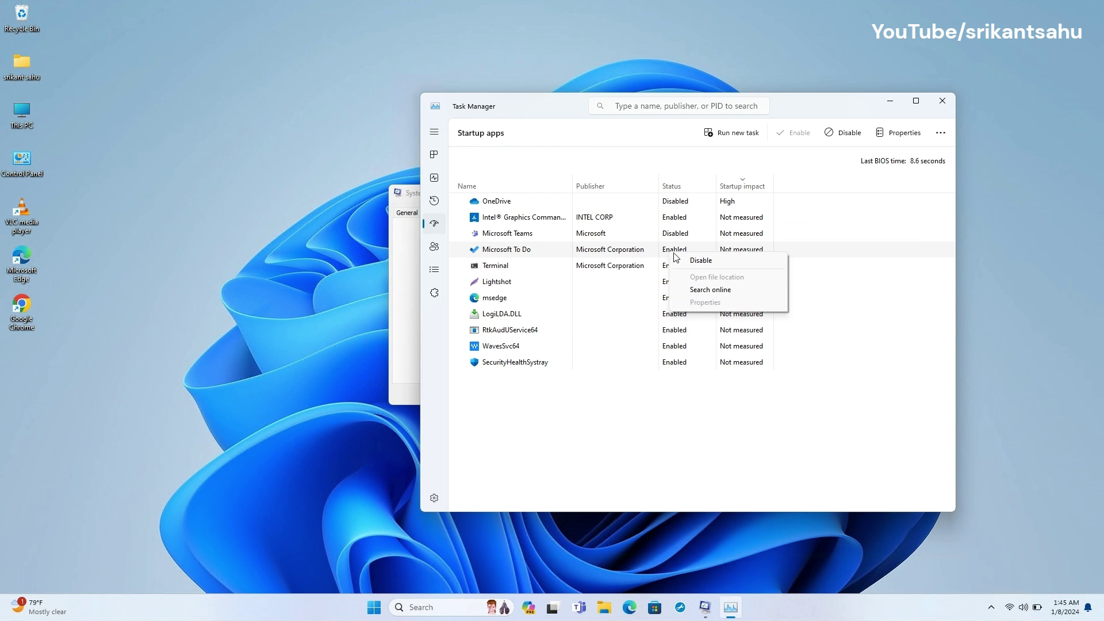
pyautogui.click(689, 260)
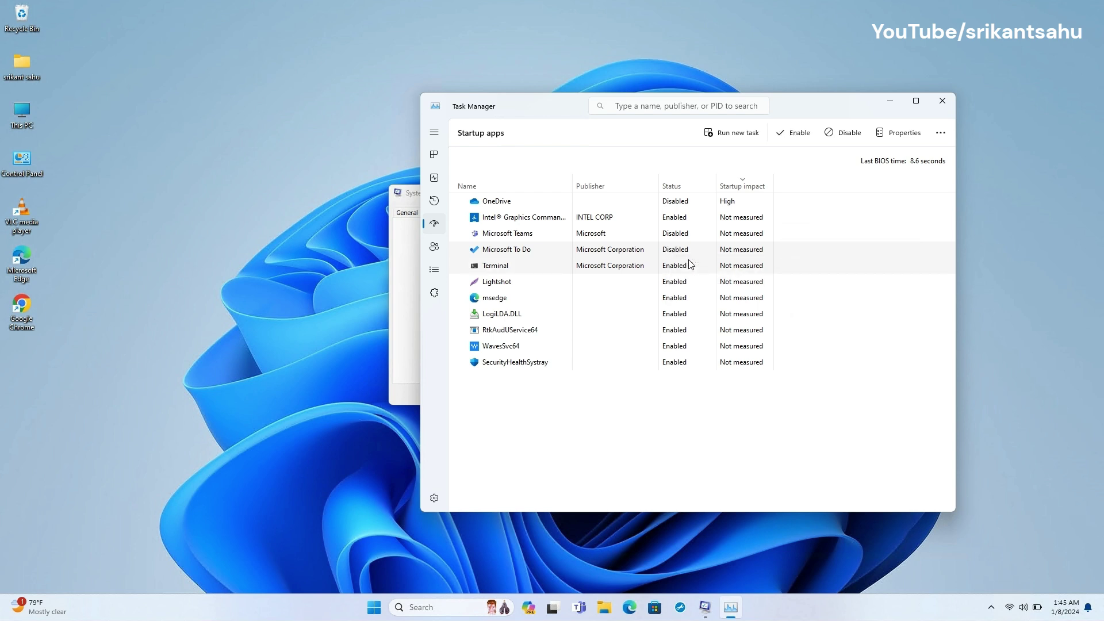
# Disable Lightshot and msedge as startup apps, then close Task Manager.
pyautogui.click(671, 286)
pyautogui.rightClick(671, 286)
pyautogui.click(693, 292)
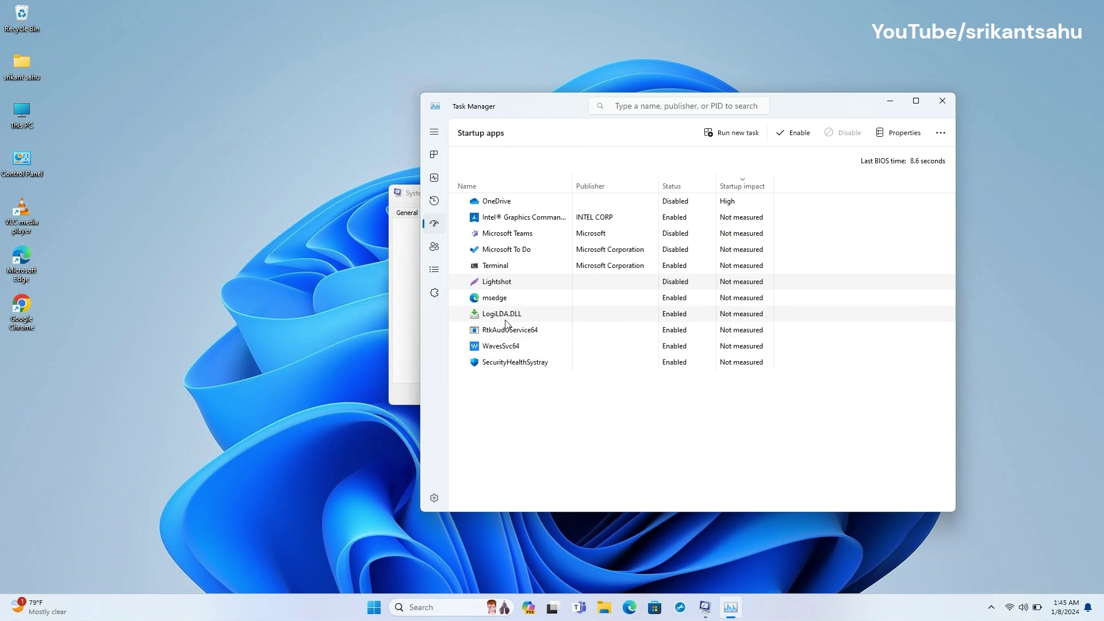
pyautogui.rightClick(672, 301)
pyautogui.click(684, 308)
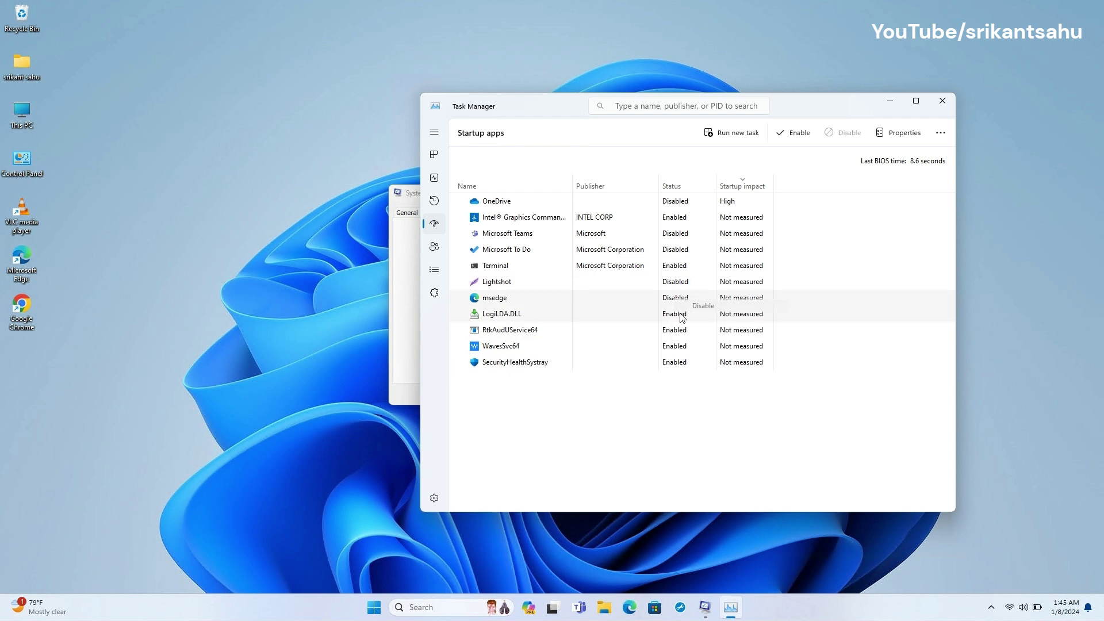
pyautogui.click(941, 100)
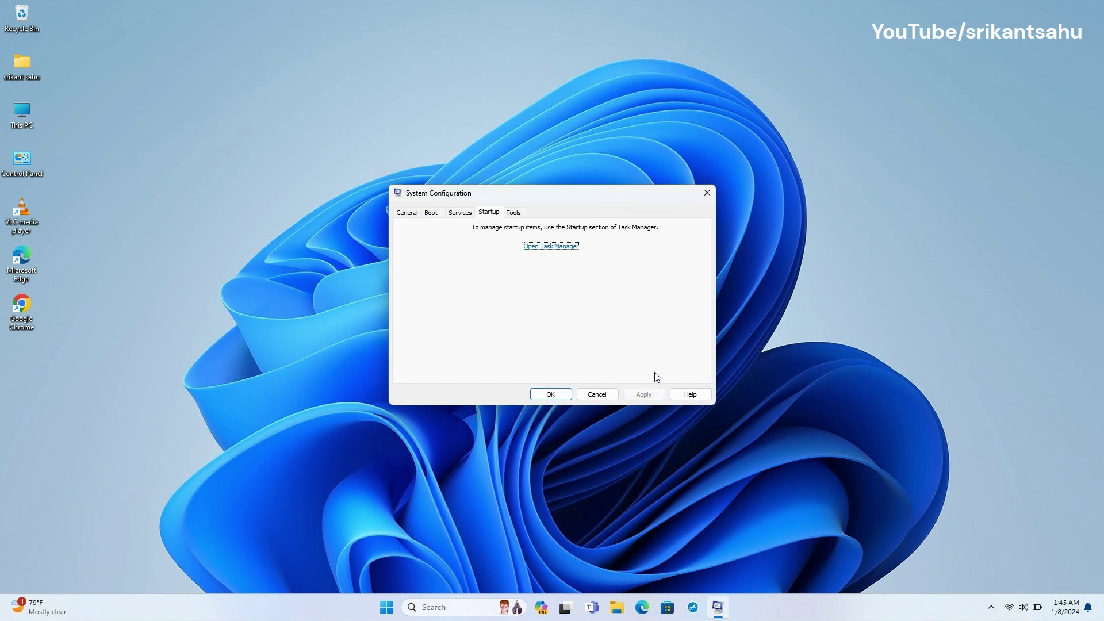
# Confirm System Configuration with OK to save the disabled services and startup items.
pyautogui.click(547, 395)
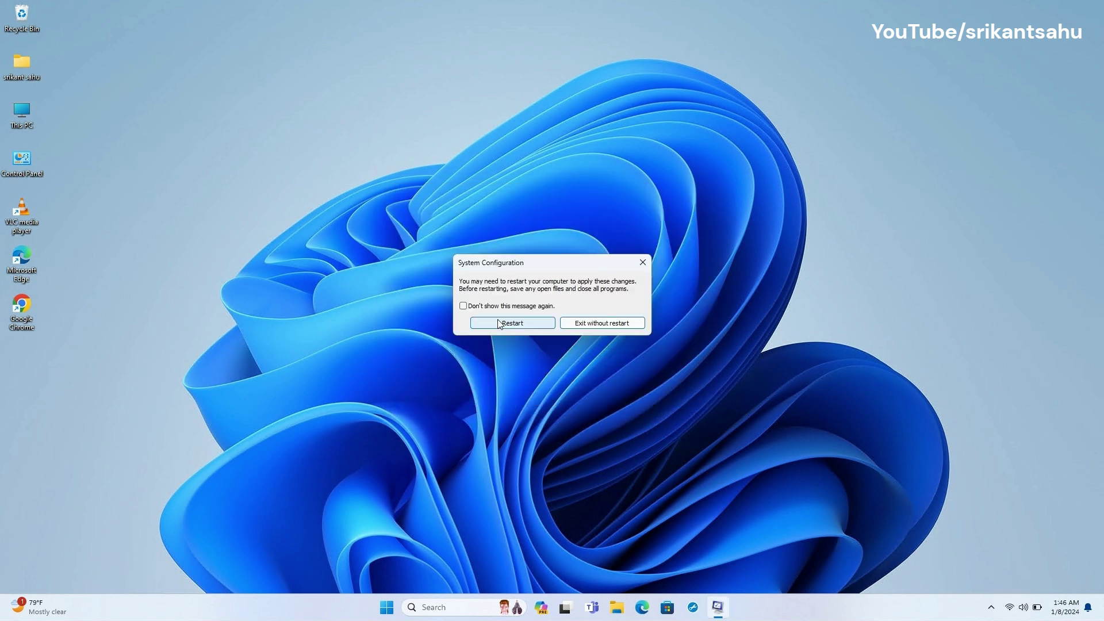